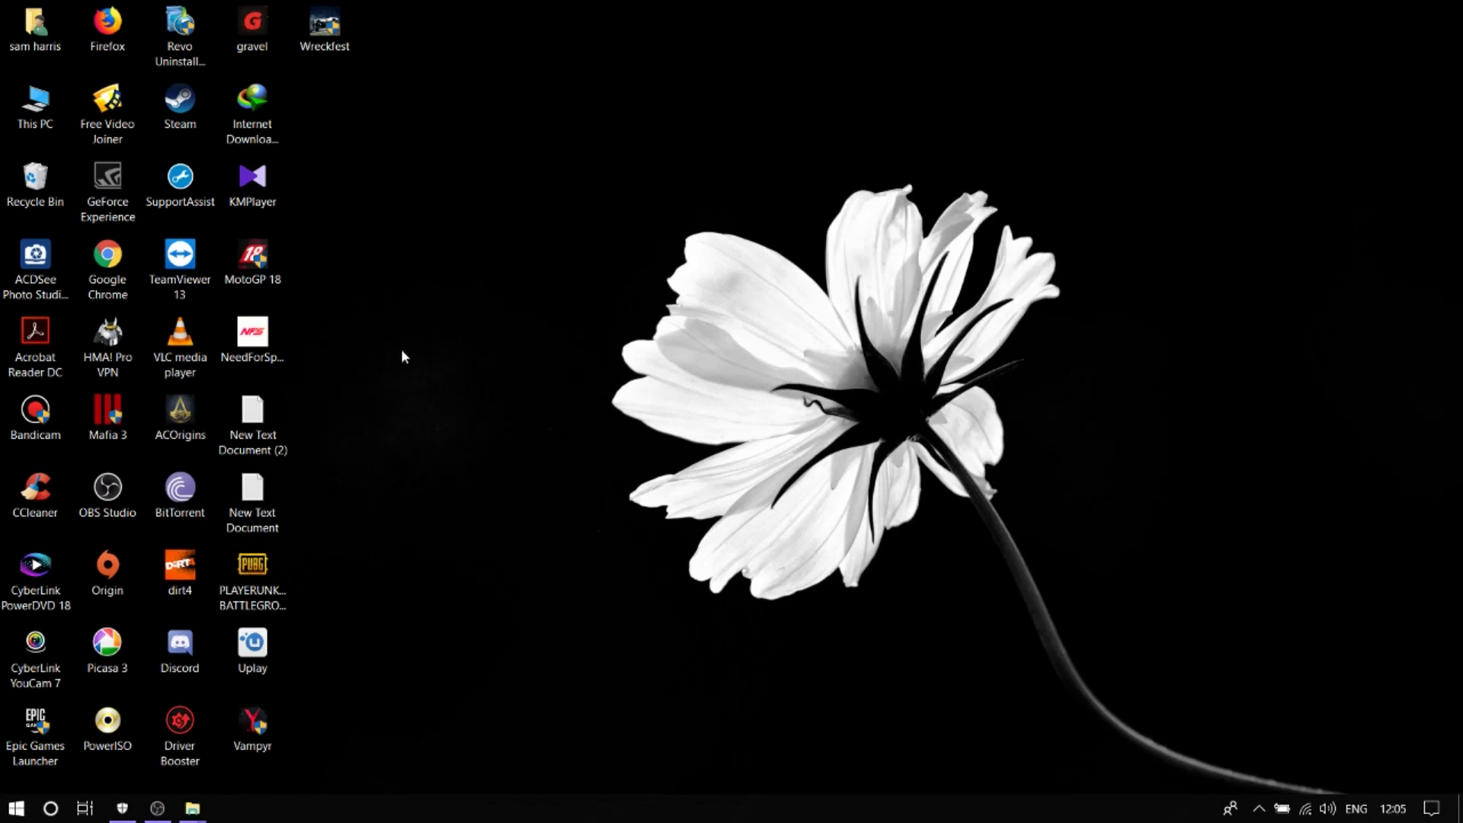
# Step: Run InstallApp from F:\GAMES\Forza Horizon 3\AppFiles to register the game
pyautogui.doubleClick(35, 103)
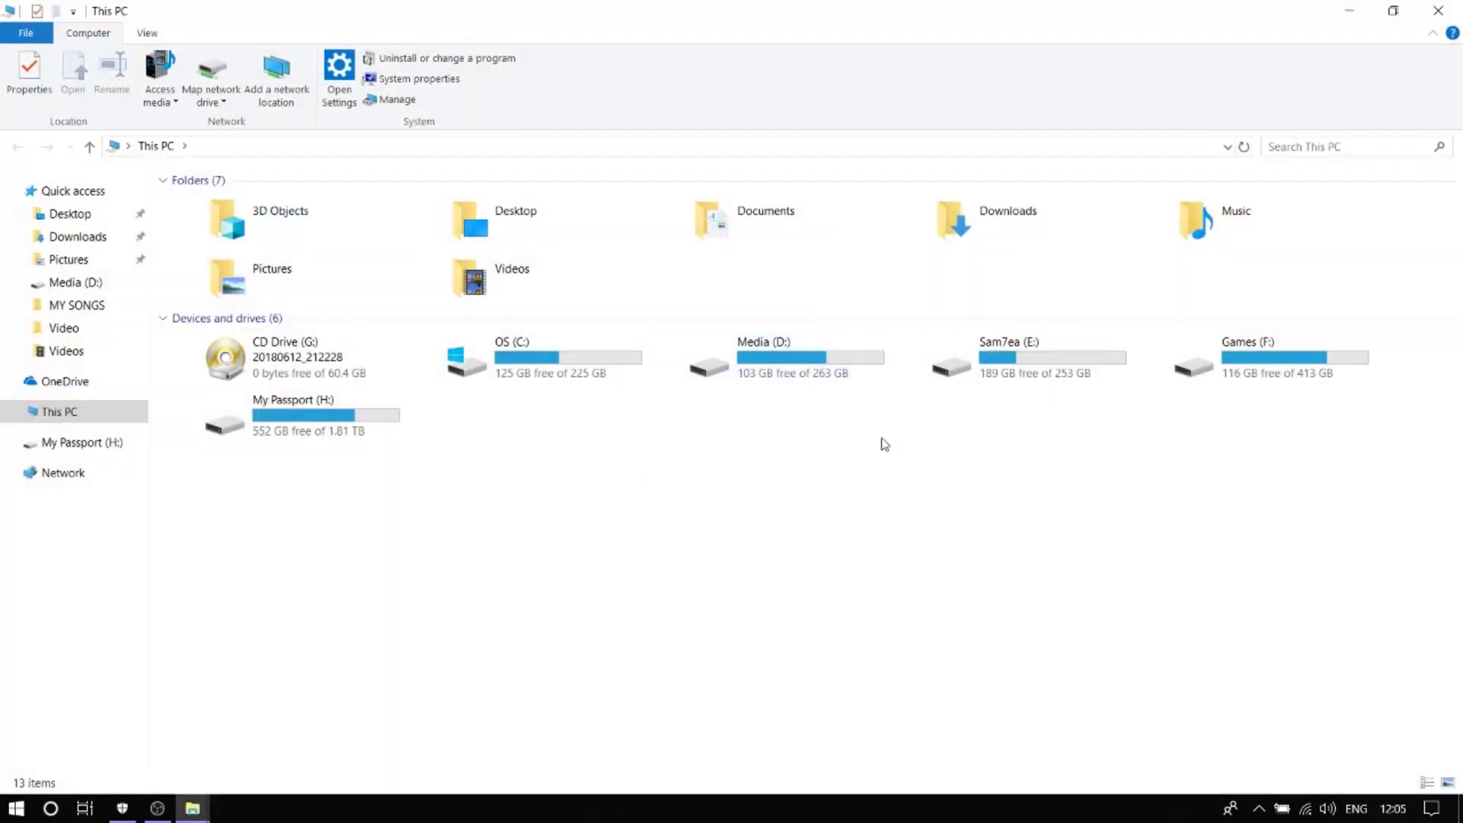
pyautogui.doubleClick(1280, 381)
pyautogui.doubleClick(243, 243)
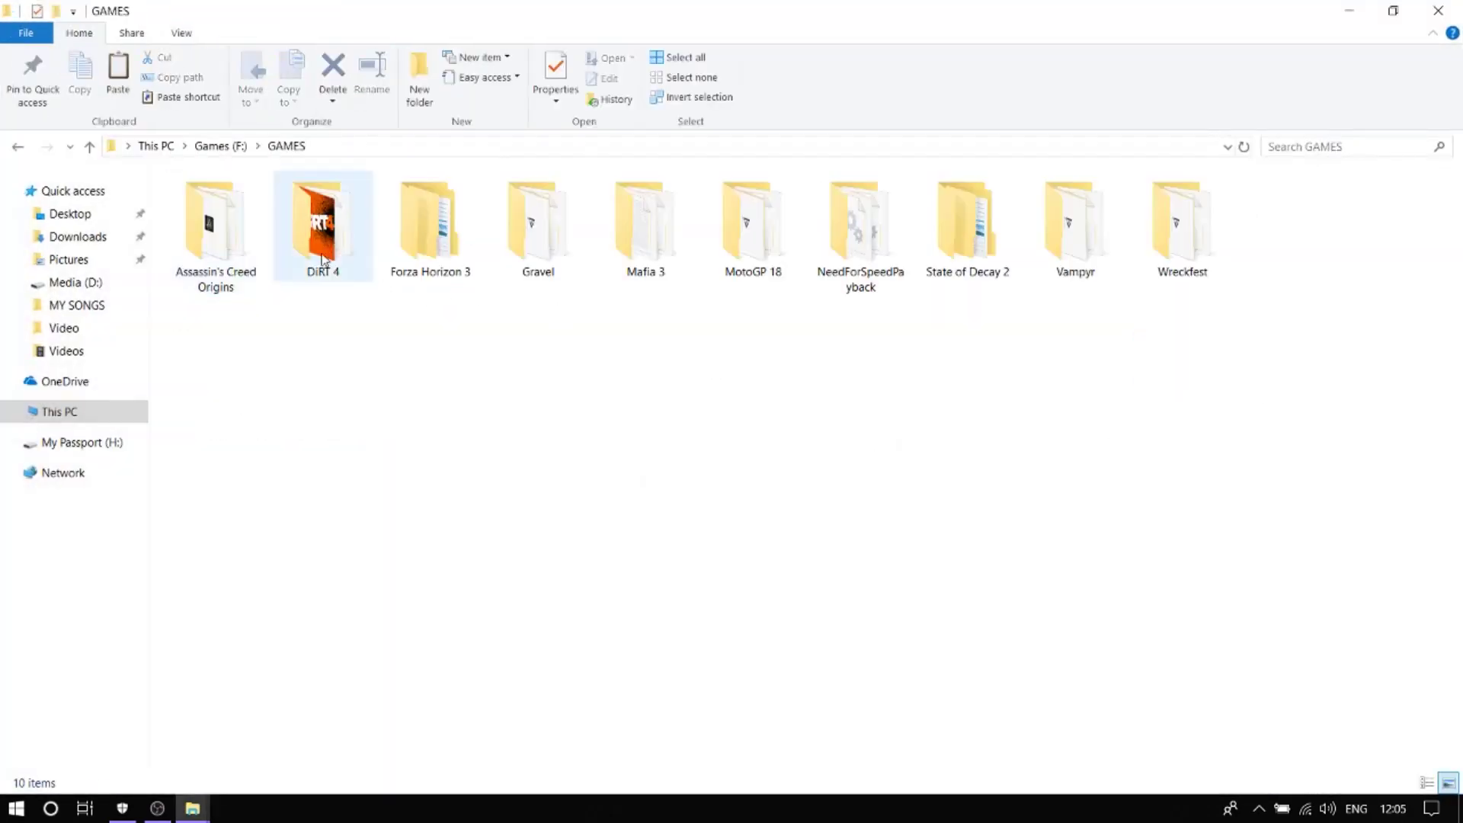
pyautogui.doubleClick(430, 225)
pyautogui.doubleClick(297, 207)
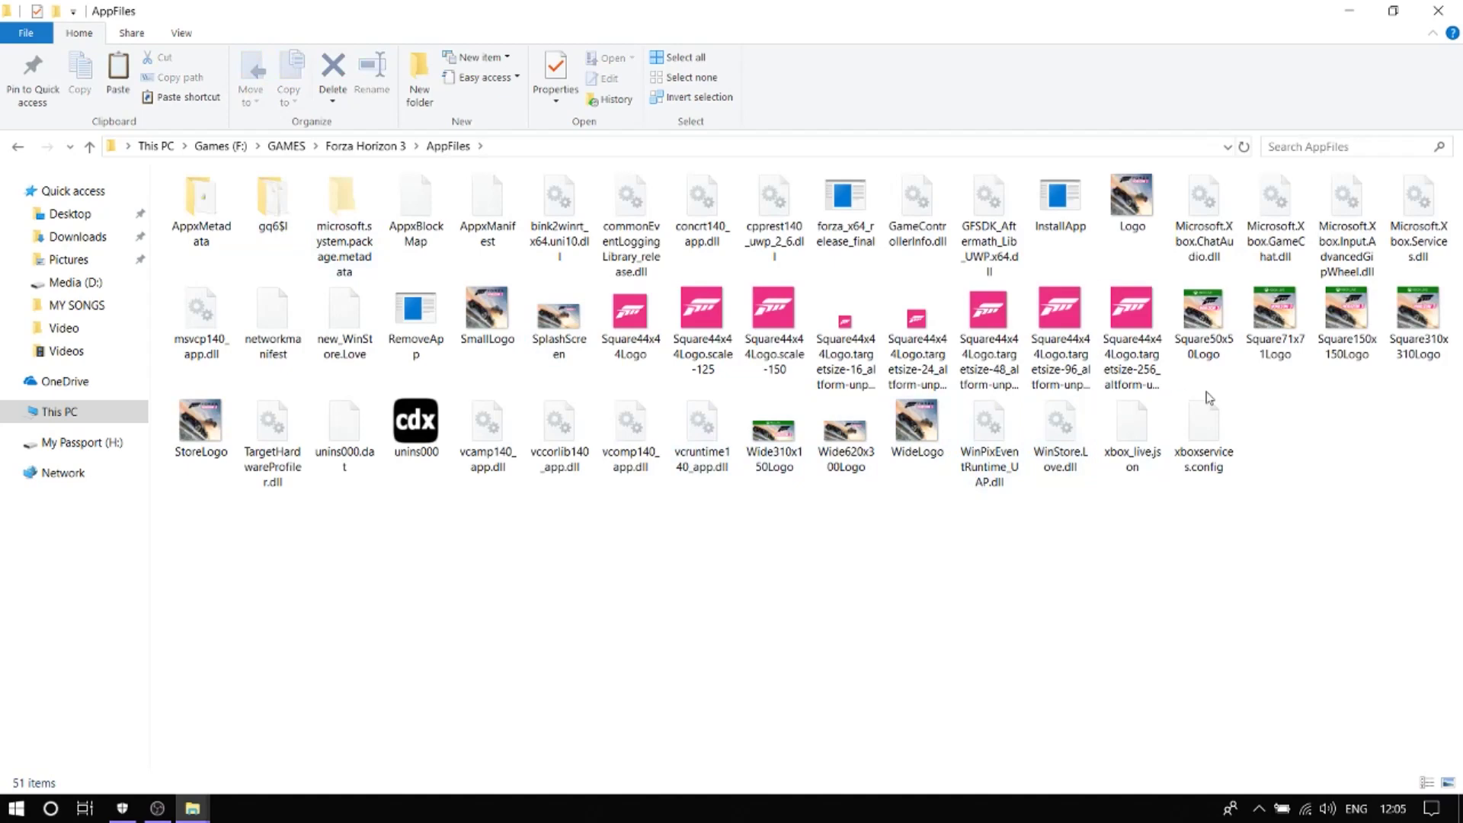
pyautogui.doubleClick(1064, 231)
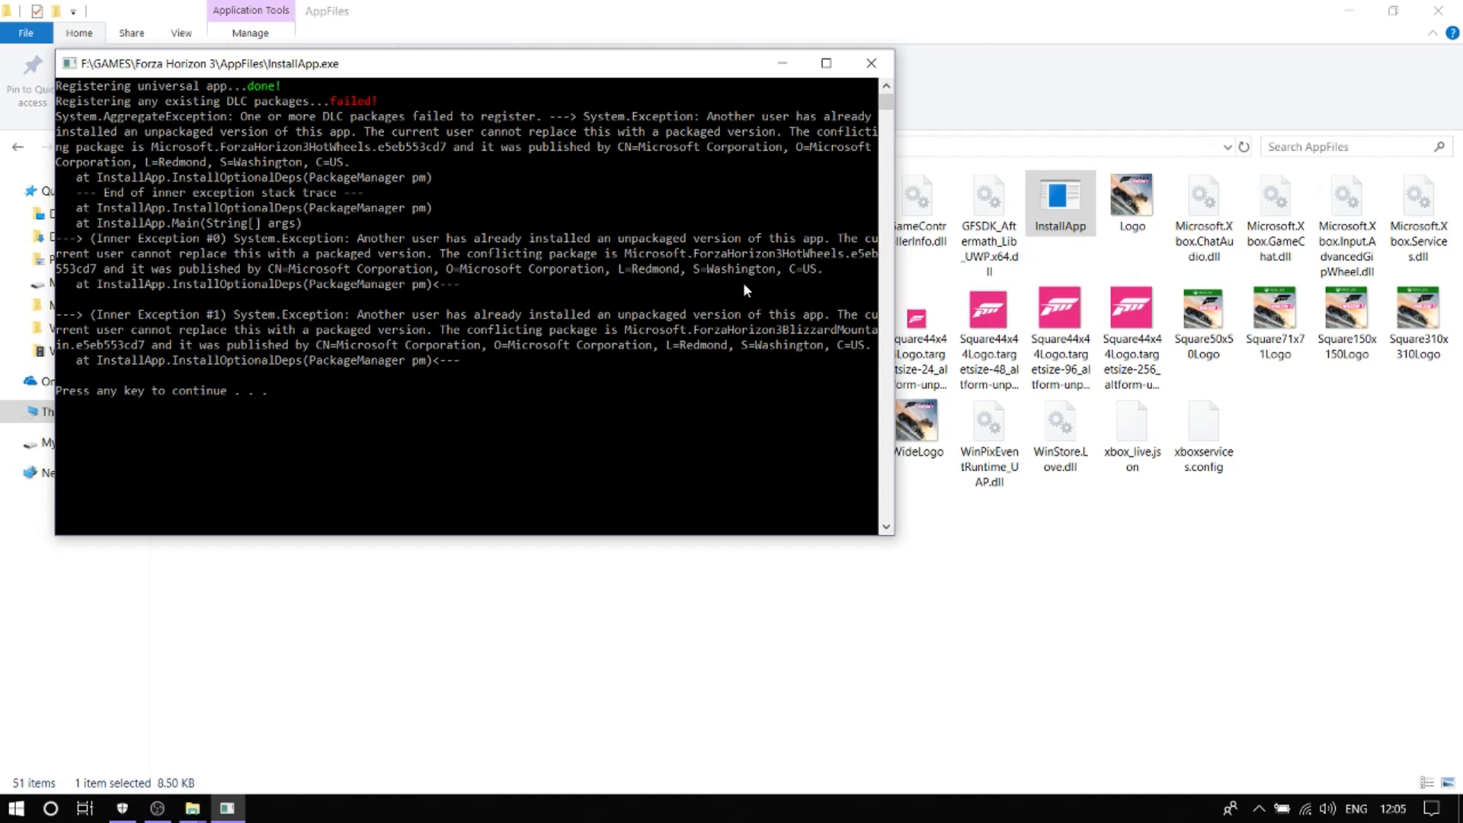
# Step: Close the InstallApp console and the AppFiles window, then refresh the desktop
pyautogui.click(870, 63)
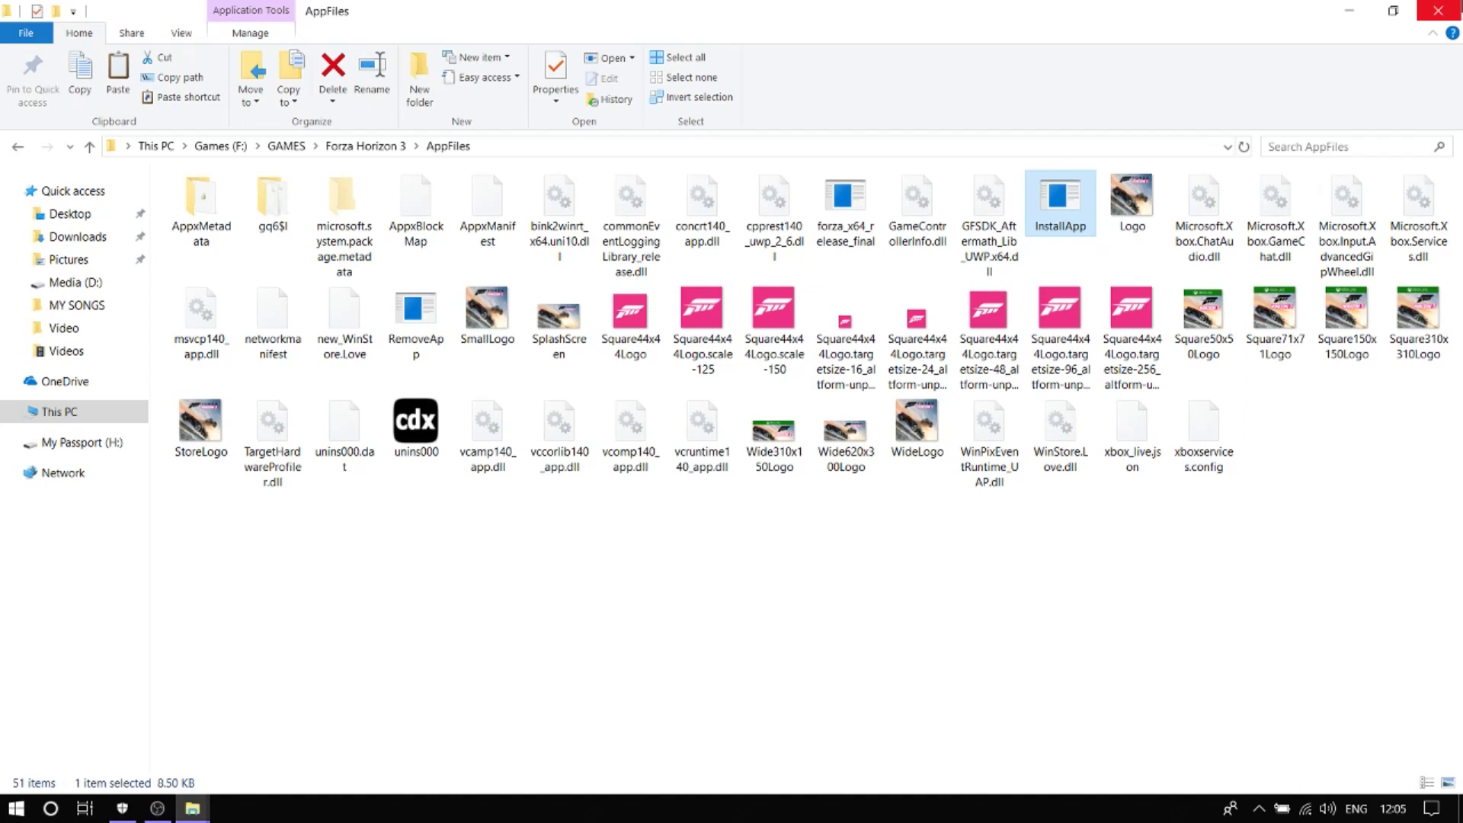
pyautogui.click(1437, 11)
pyautogui.rightClick(503, 475)
pyautogui.click(558, 531)
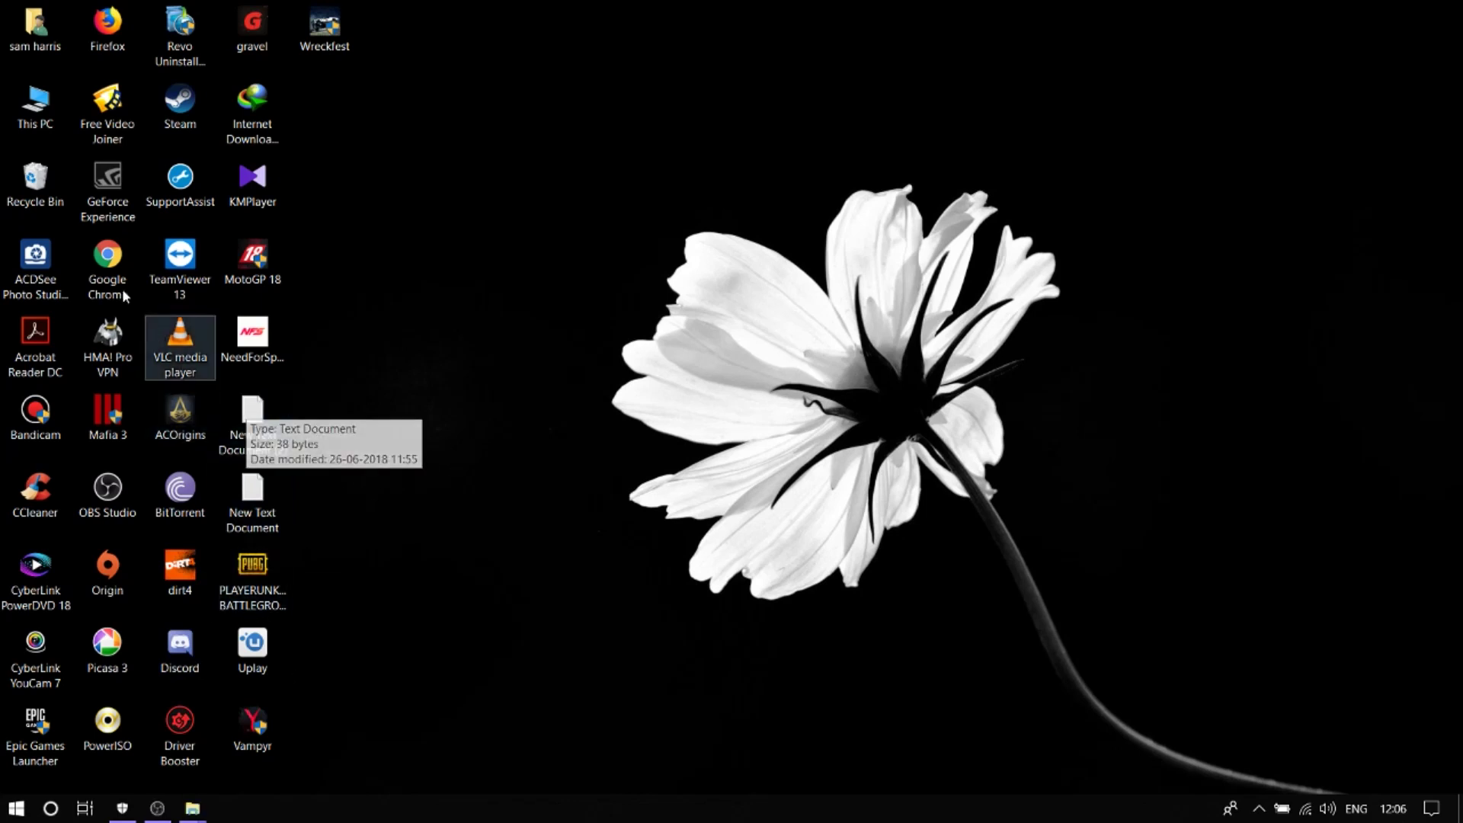
# Step: Launch Revo Uninstaller Pro from its desktop shortcut, toggling the GeForce overlay with Alt+Z
pyautogui.click(191, 61)
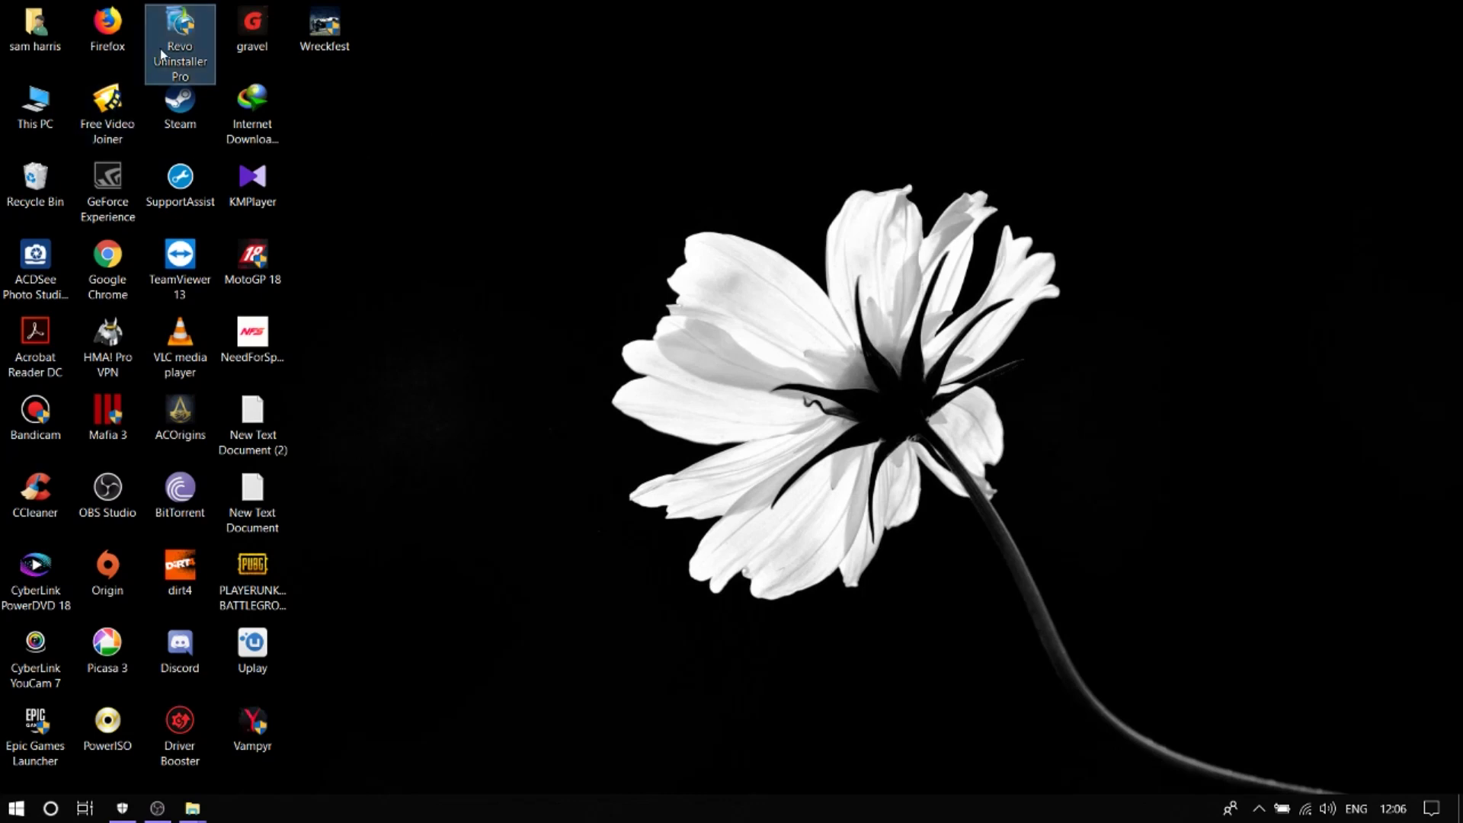
pyautogui.hotkey('alt', 'z')
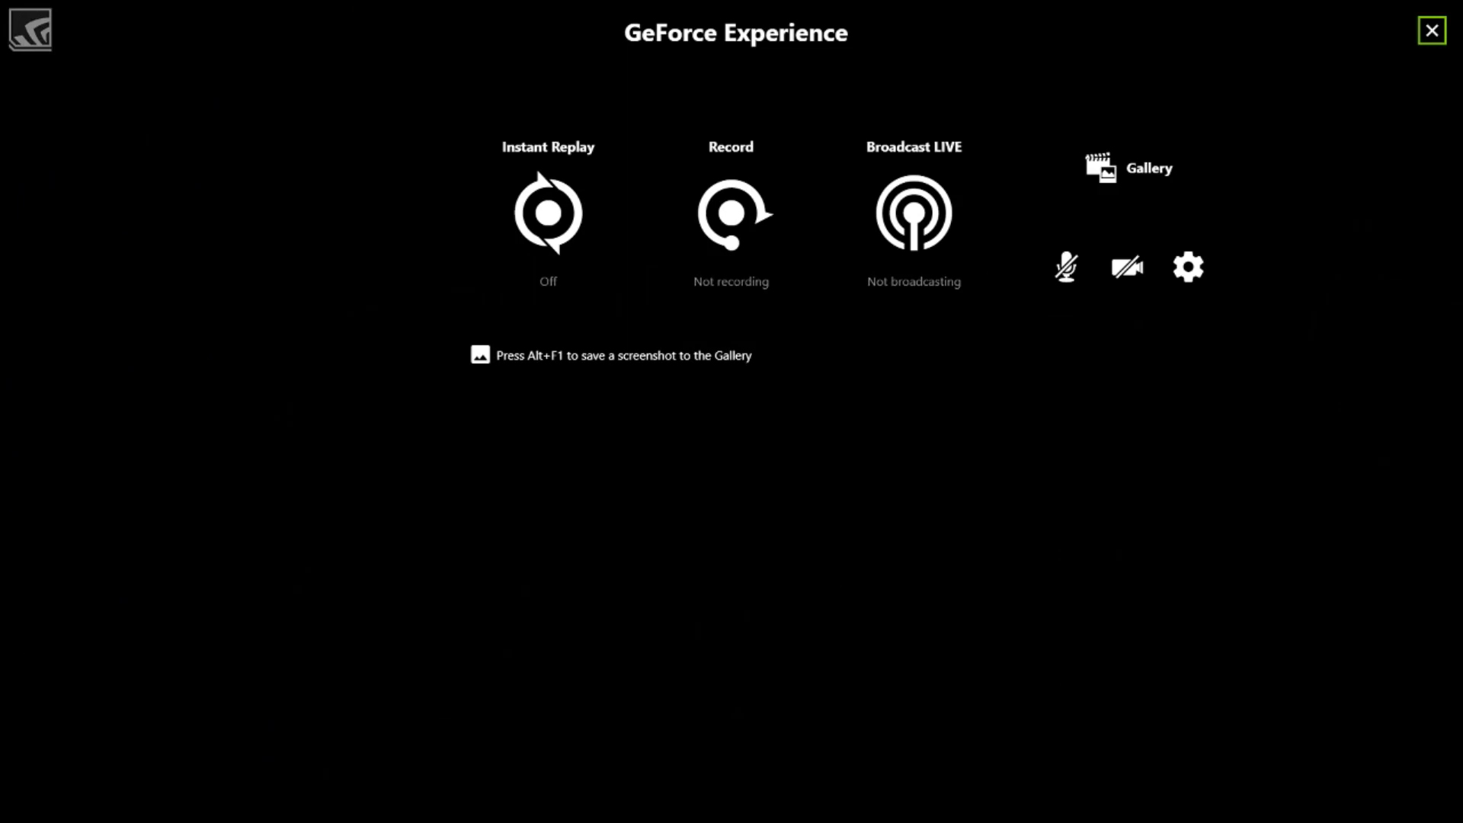
pyautogui.hotkey('alt', 'z')
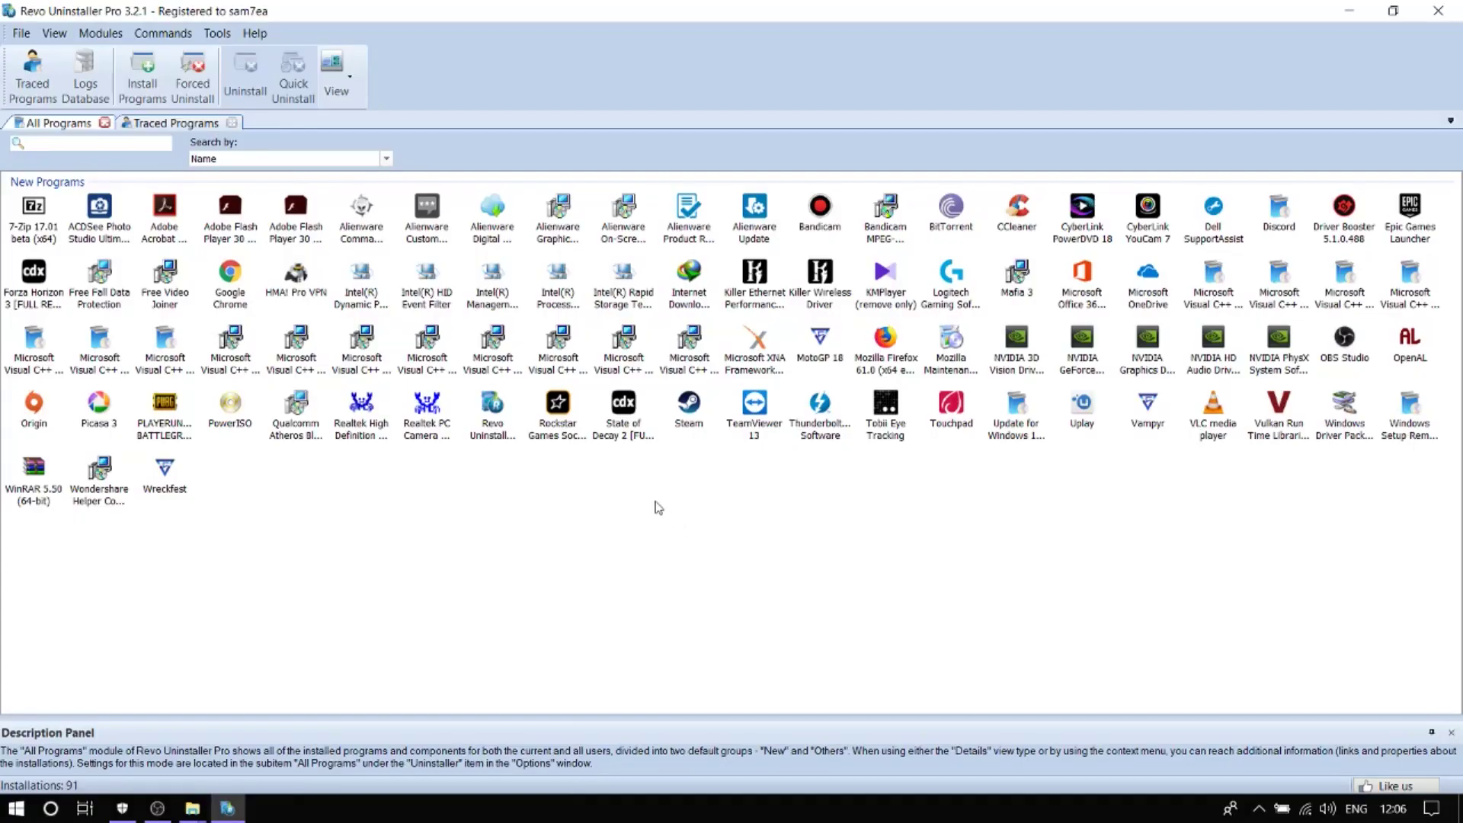
# Step: Uninstall Forza Horizon 3 [FULL REMOVAL] from Revo's All Programs list
pyautogui.moveTo(32, 307)
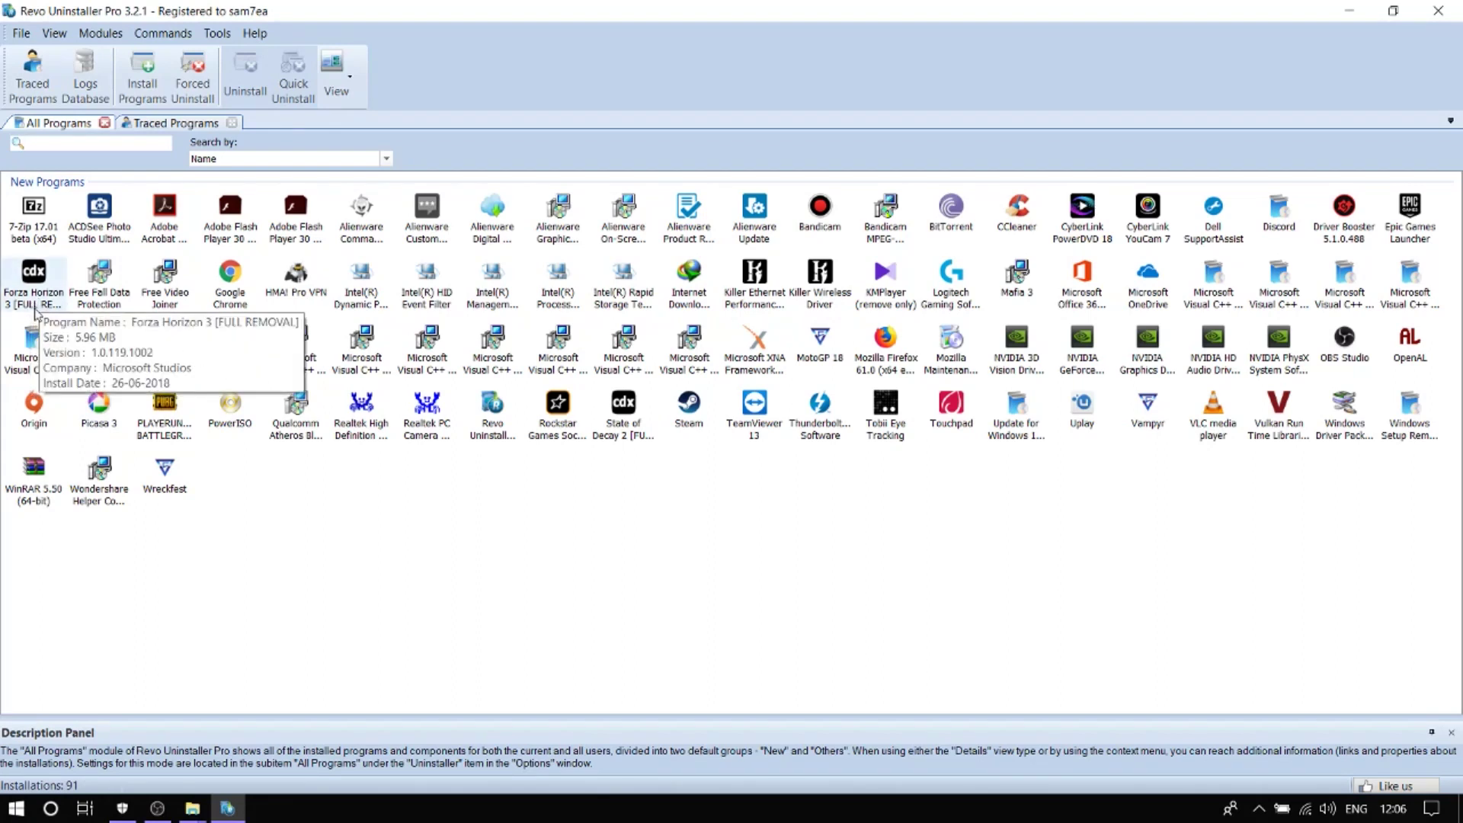
pyautogui.rightClick(35, 304)
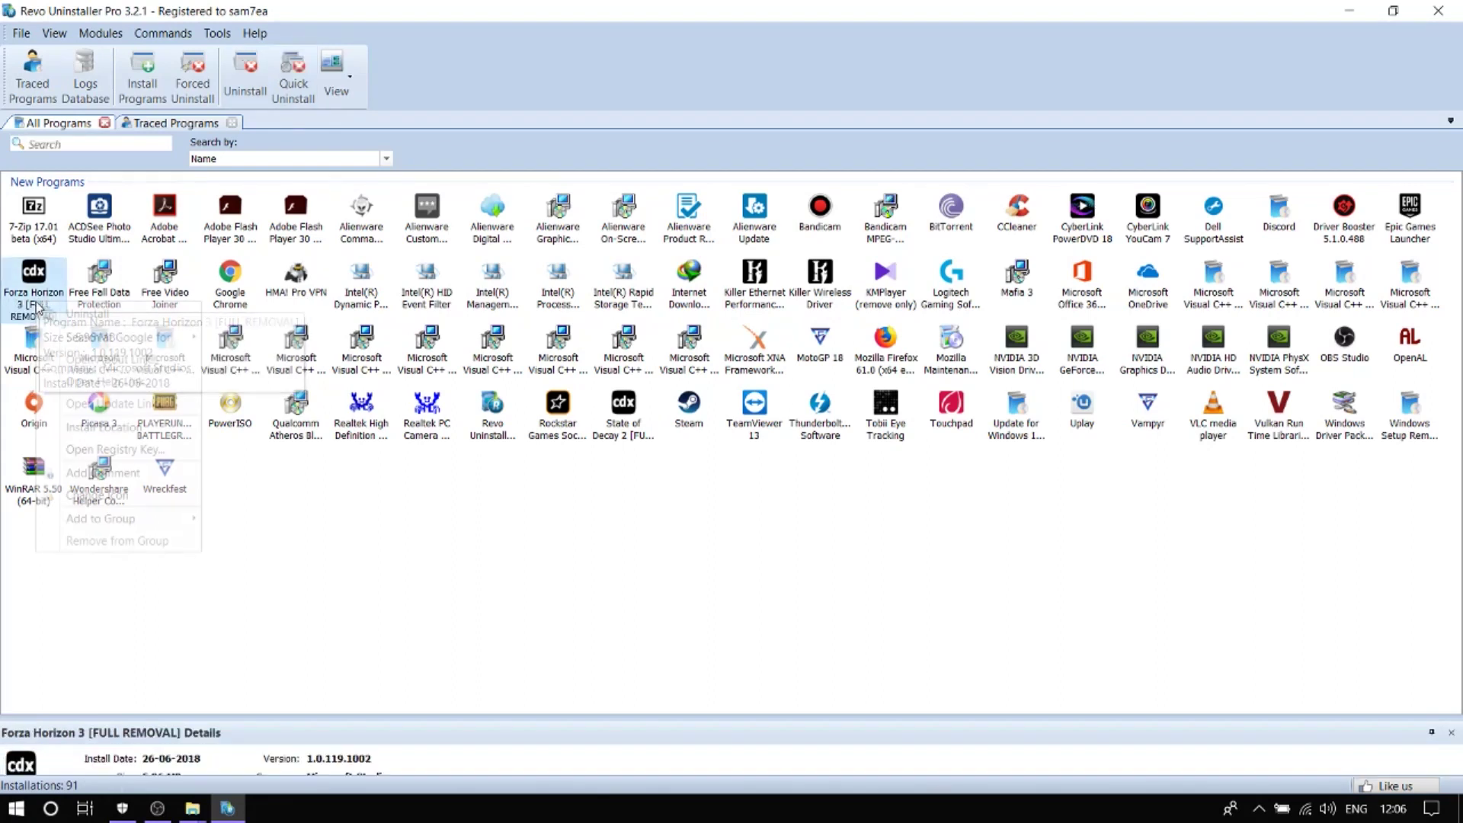
pyautogui.click(64, 314)
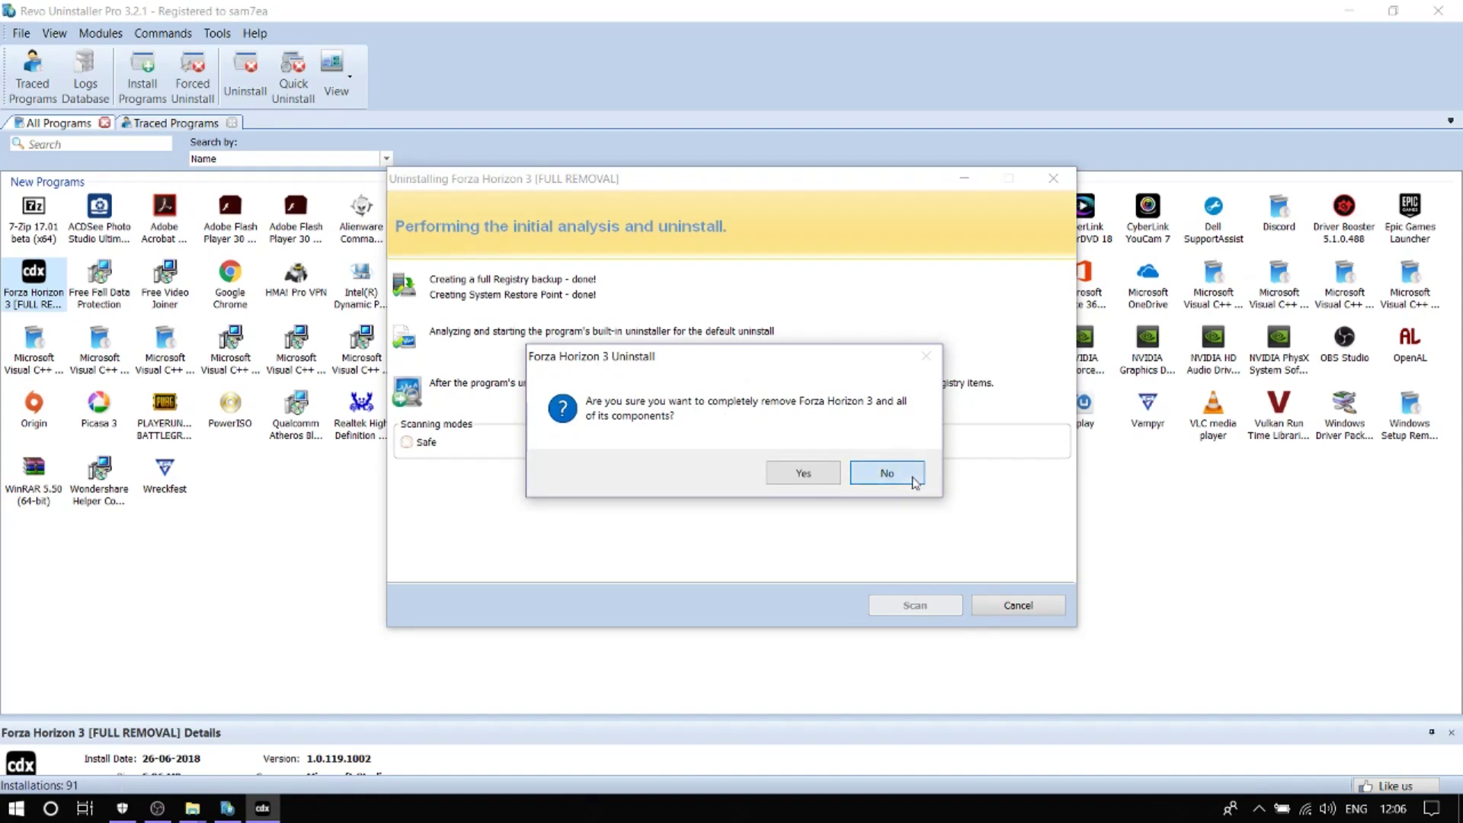
# Step: Answer No to the game's removal prompt and run an Advanced leftover scan
pyautogui.click(914, 480)
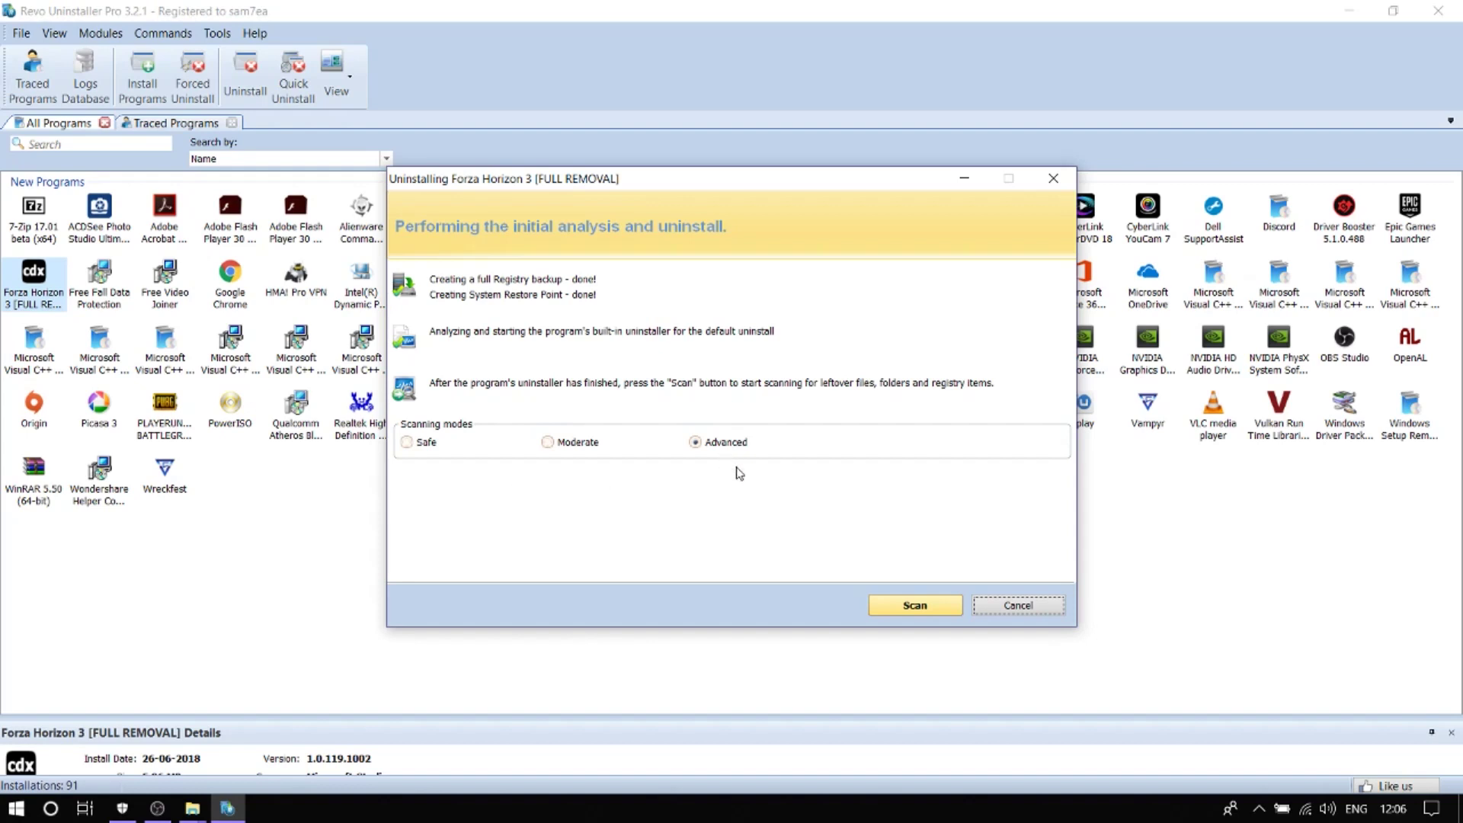
pyautogui.click(921, 606)
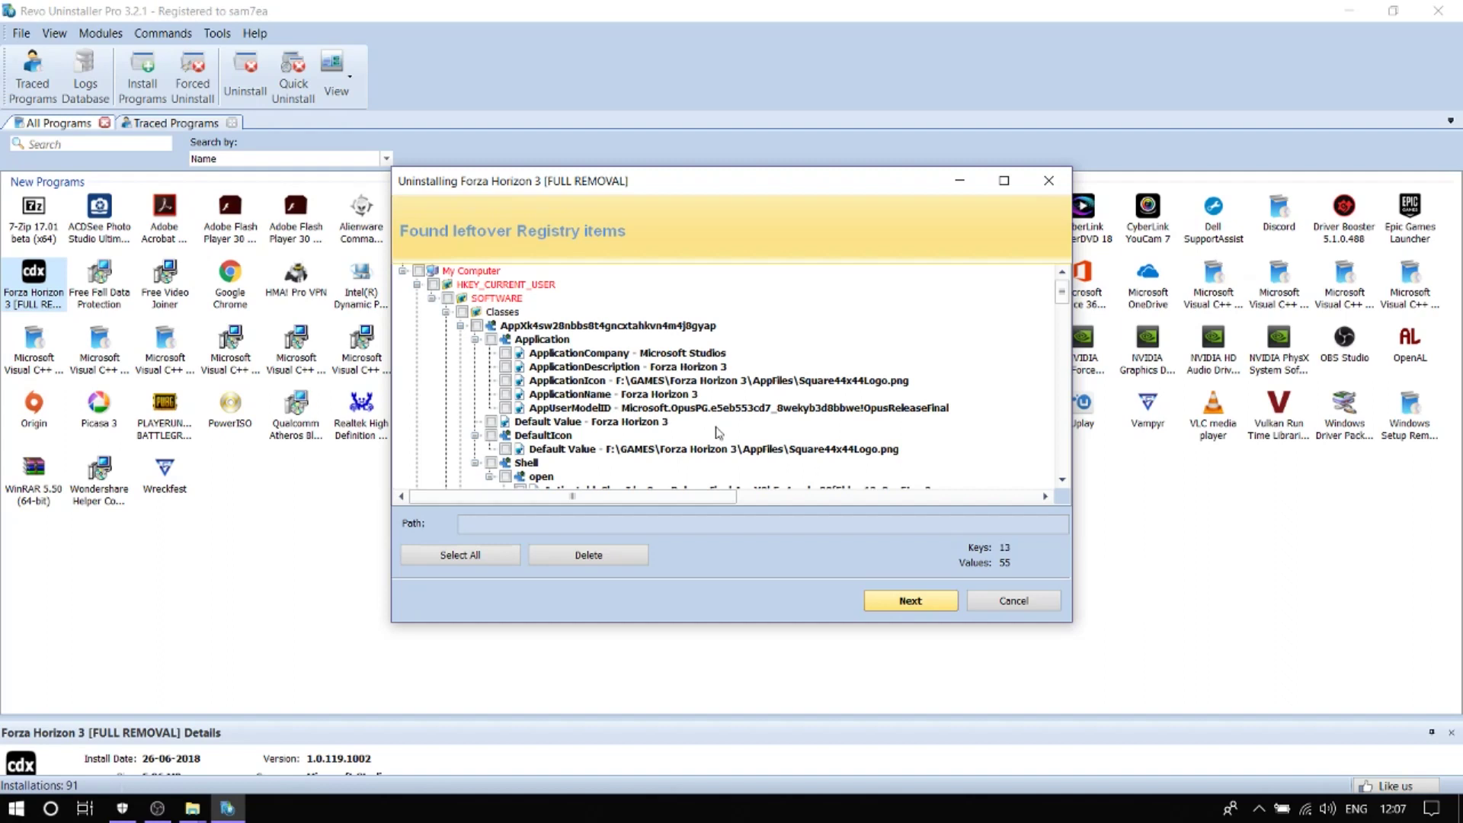
# Step: Tick My Computer to select all 13 leftover registry keys and 55 values
pyautogui.scroll(-1, 745, 410)
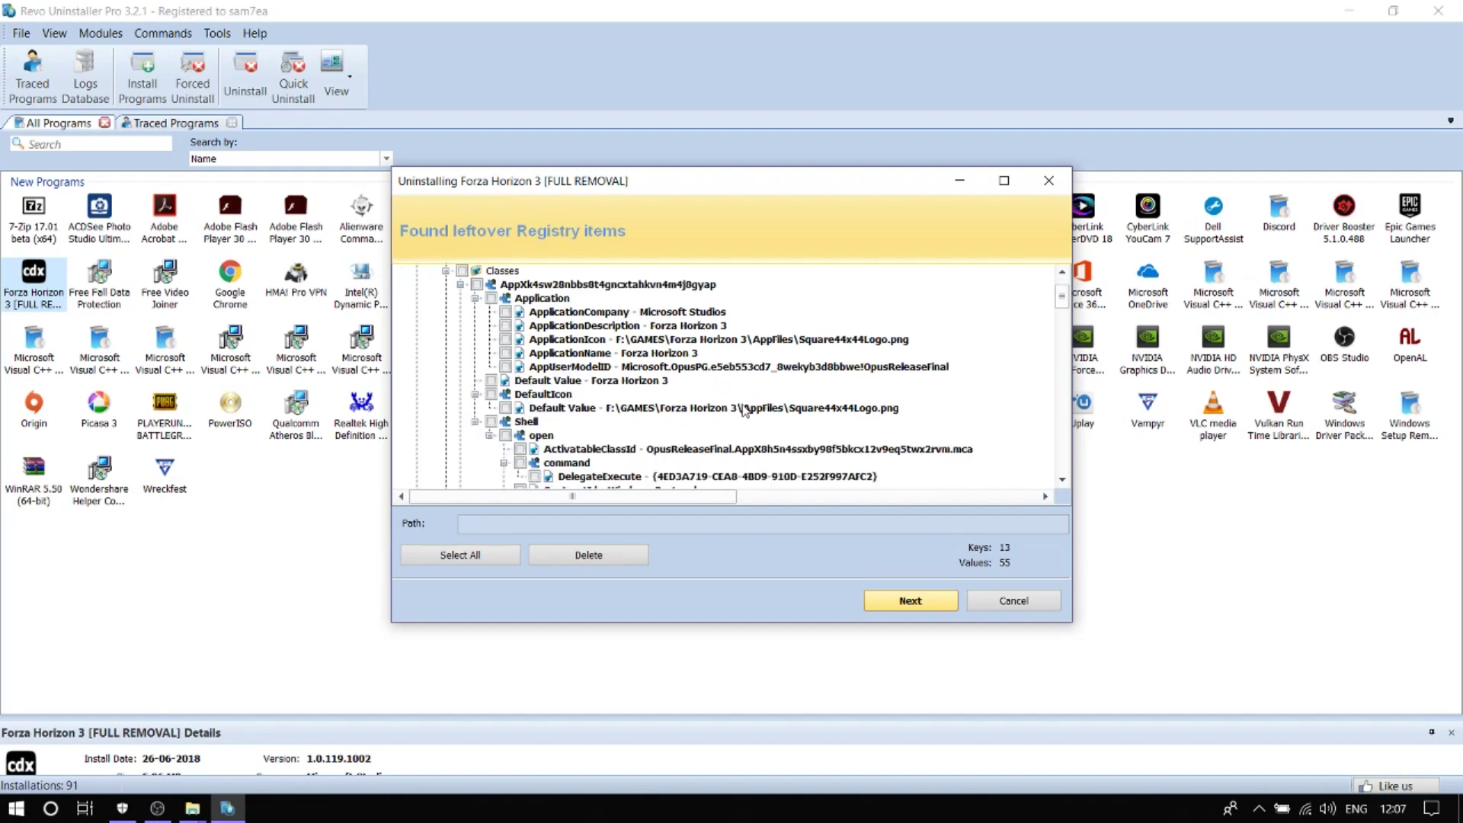
pyautogui.scroll(-3, 745, 410)
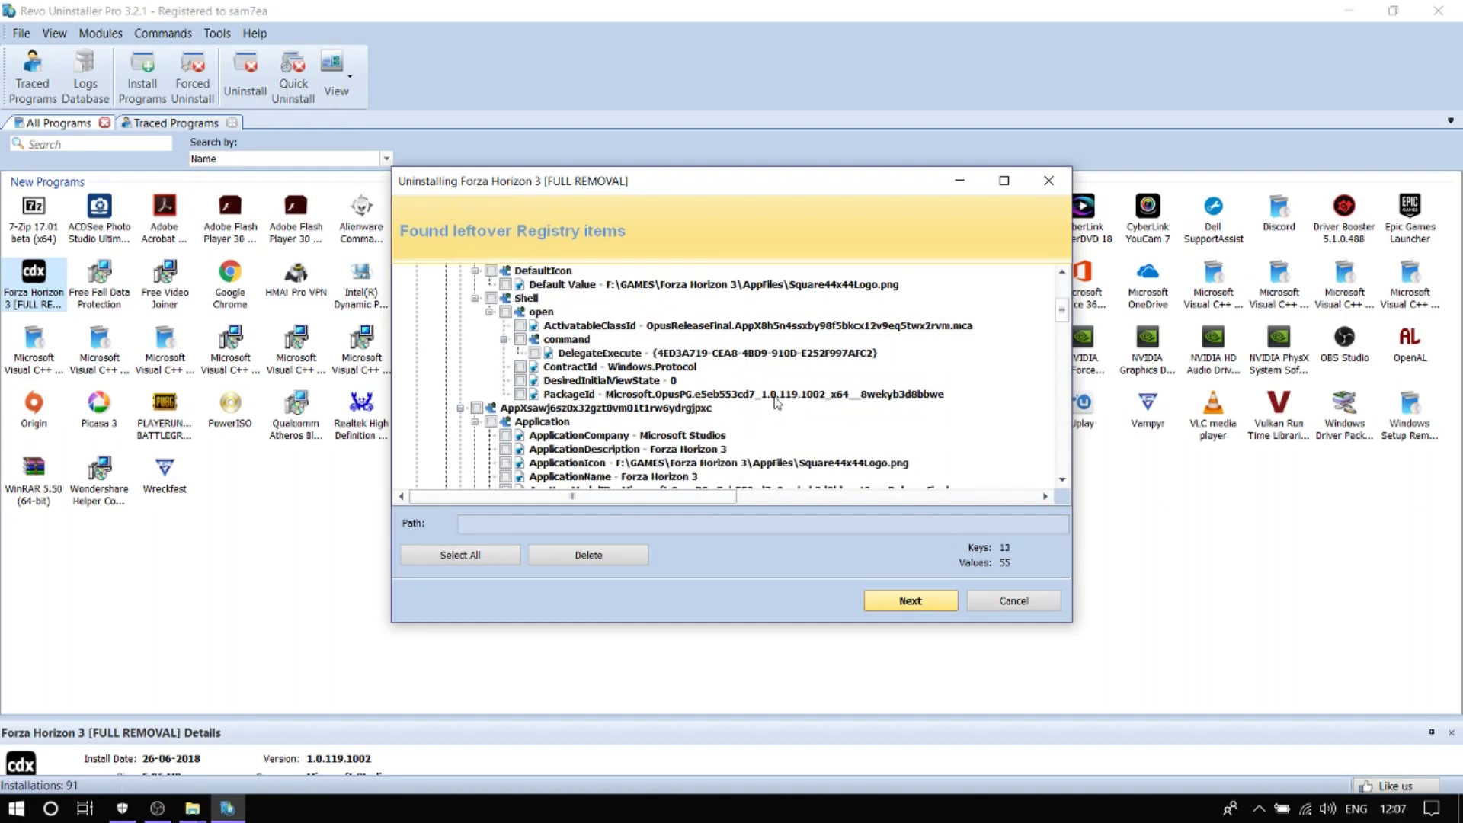
pyautogui.scroll(1, 642, 365)
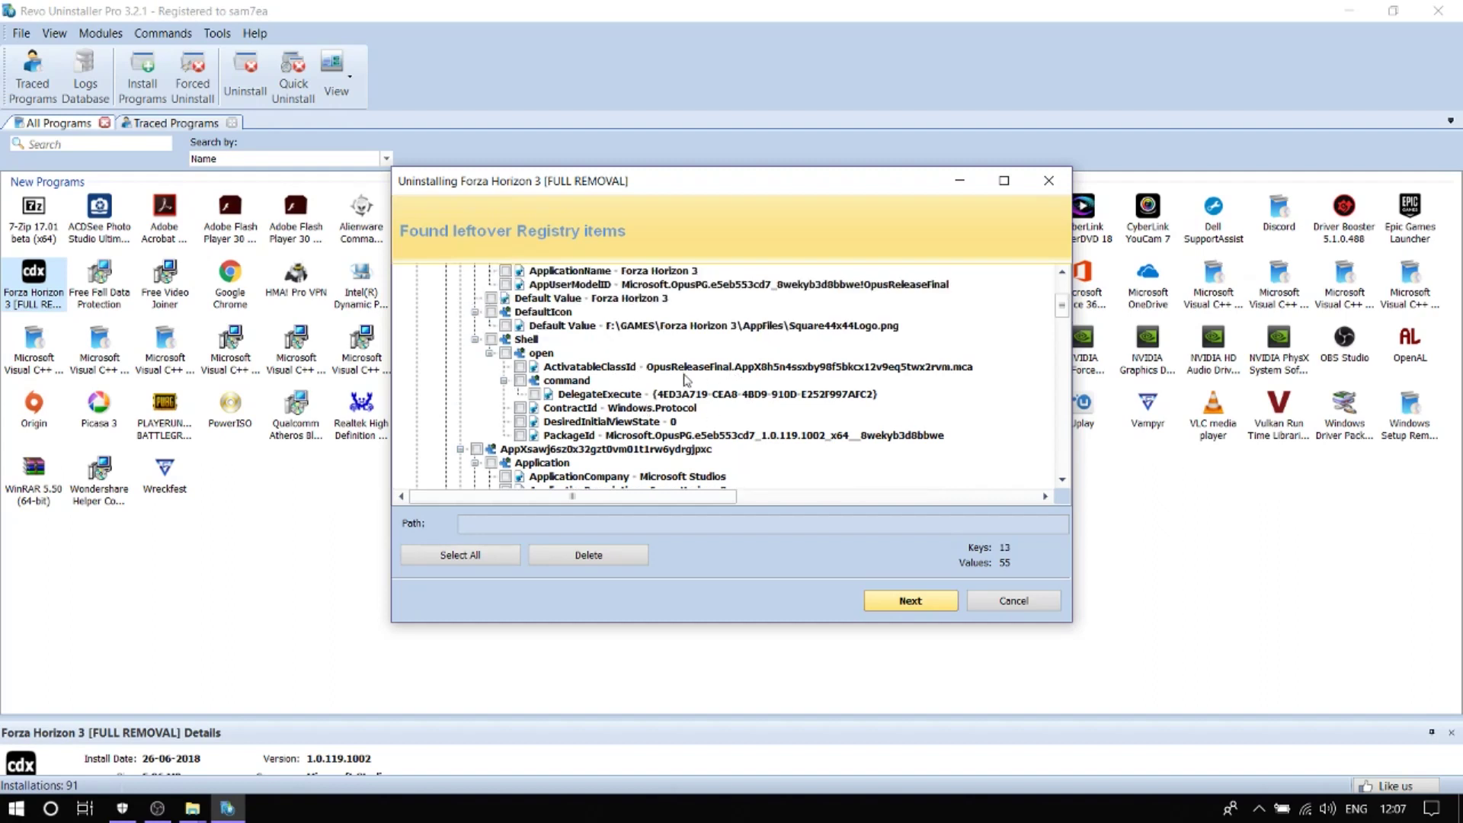
pyautogui.scroll(-1, 834, 373)
pyautogui.scroll(-10, 834, 372)
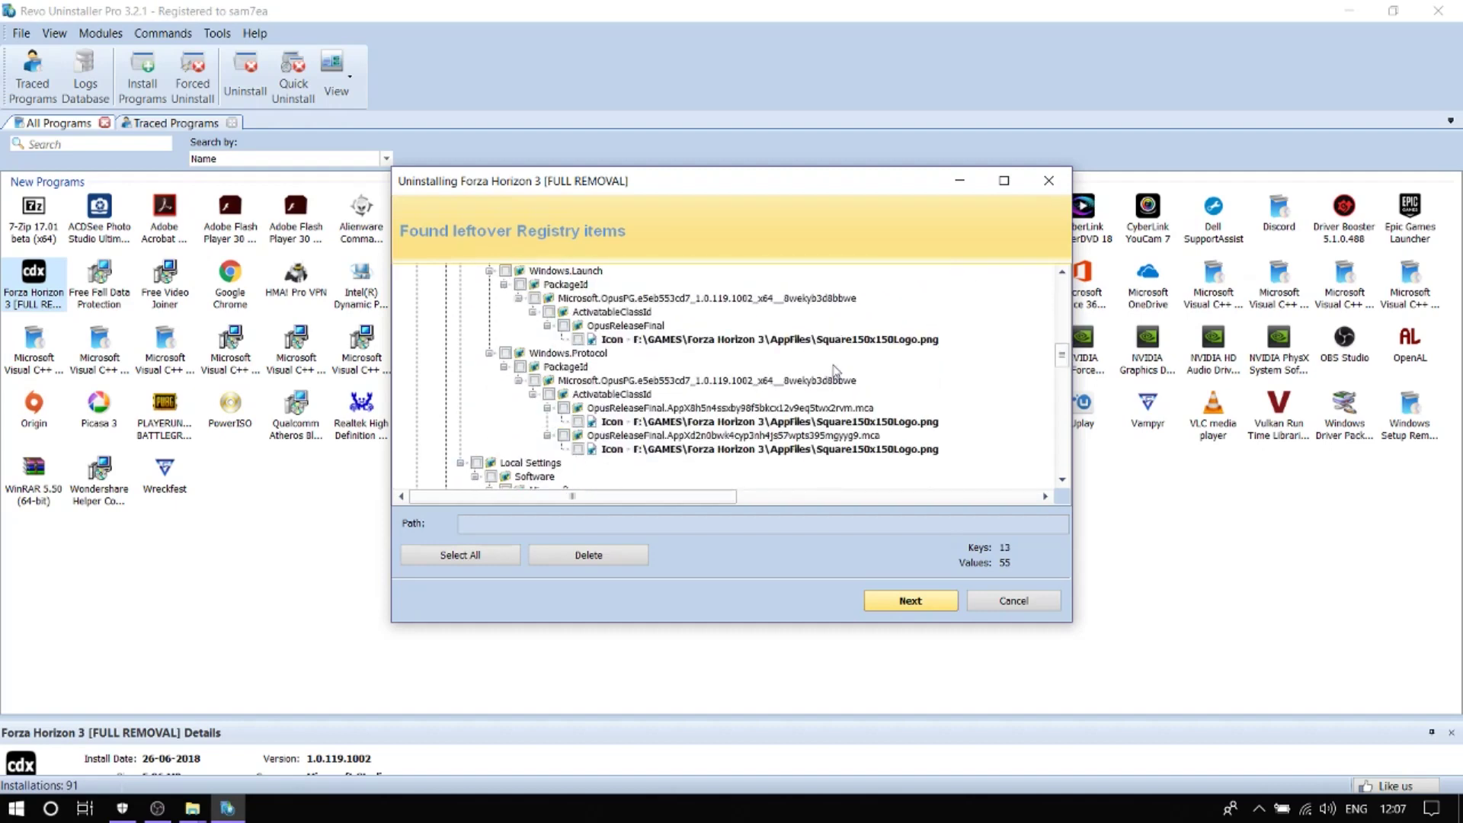
pyautogui.scroll(-12, 834, 371)
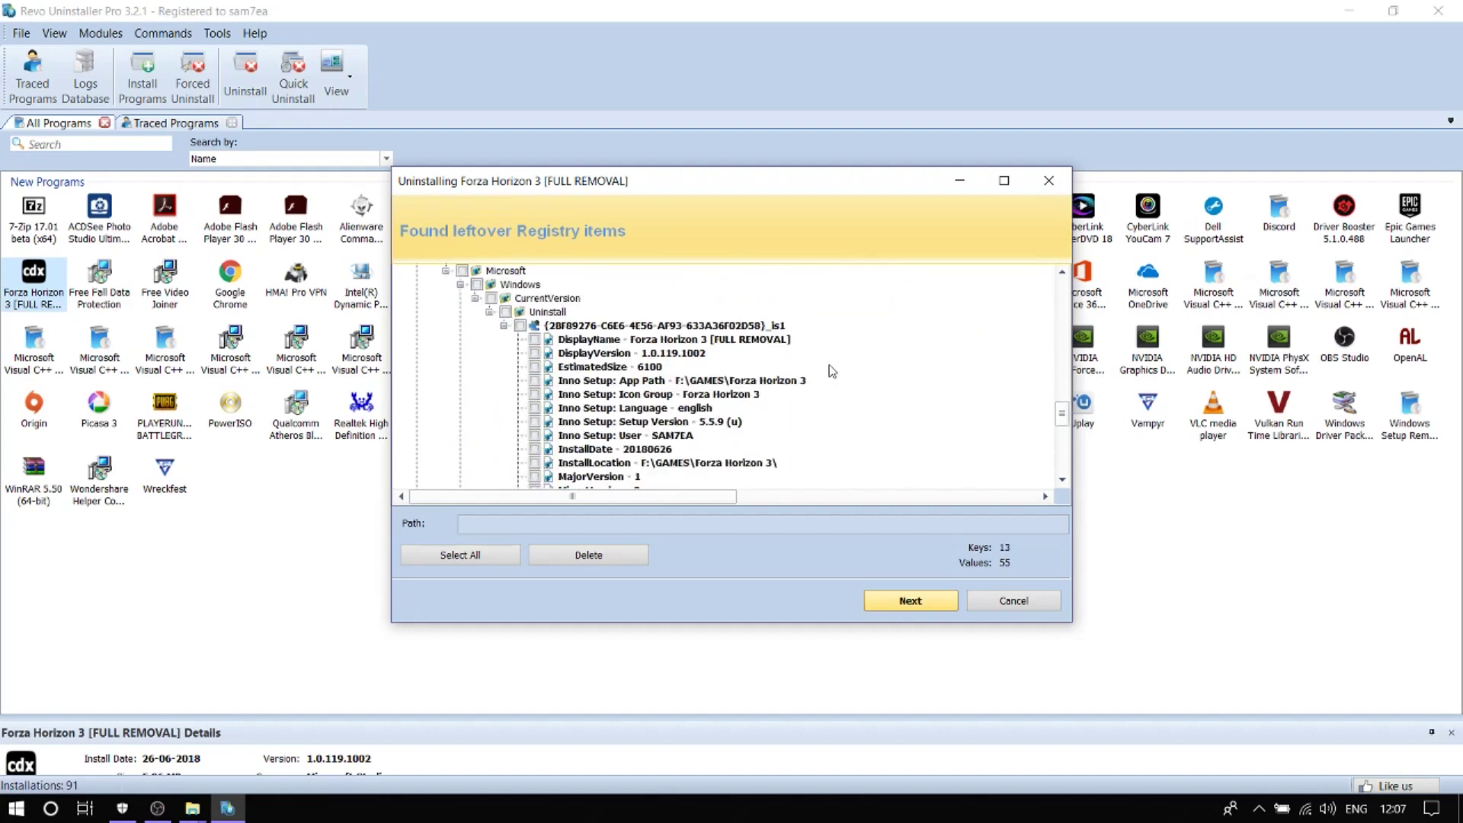
pyautogui.scroll(-8, 831, 371)
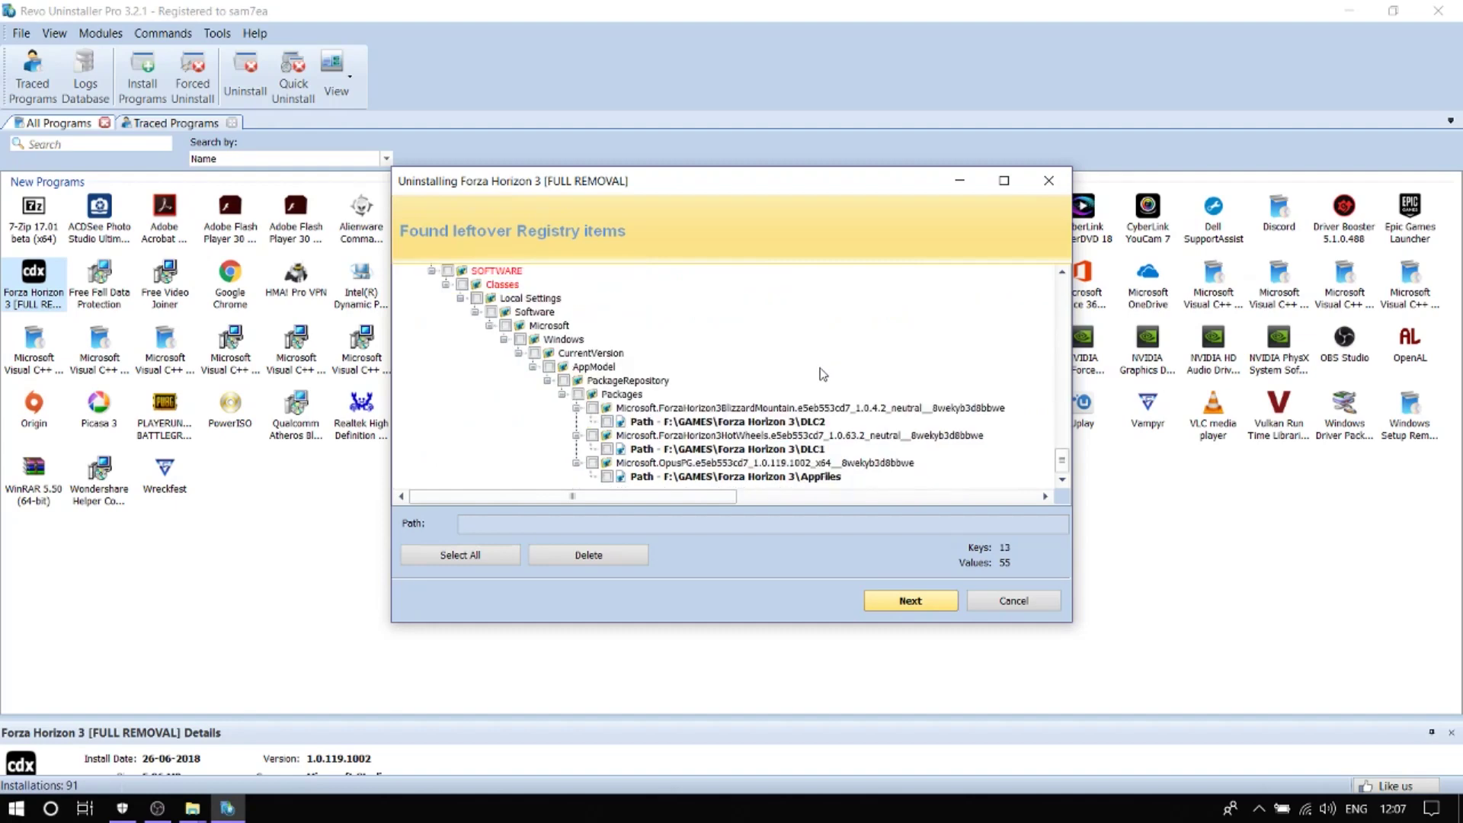
pyautogui.scroll(10, 794, 429)
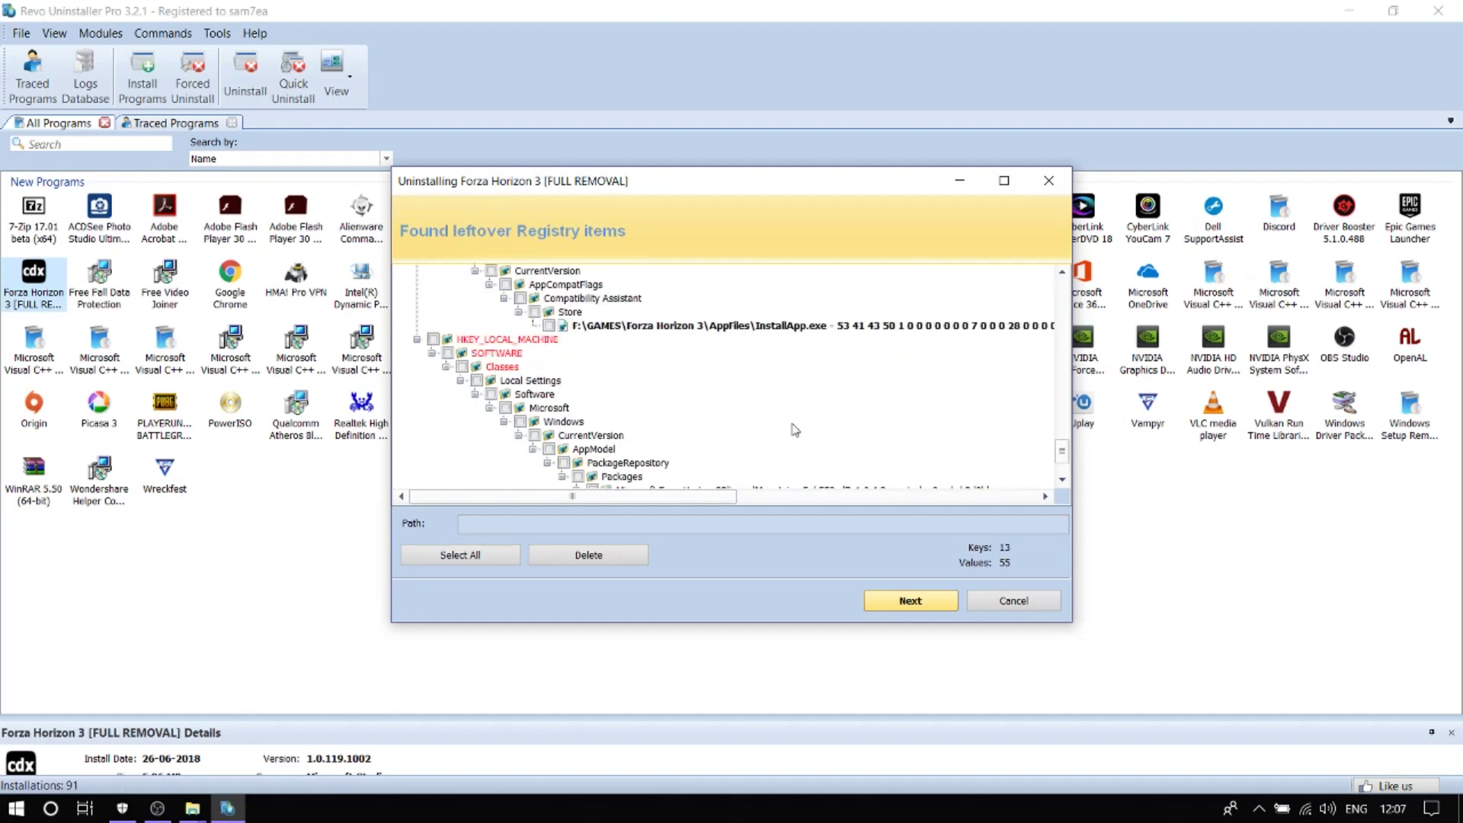
pyautogui.scroll(10, 795, 429)
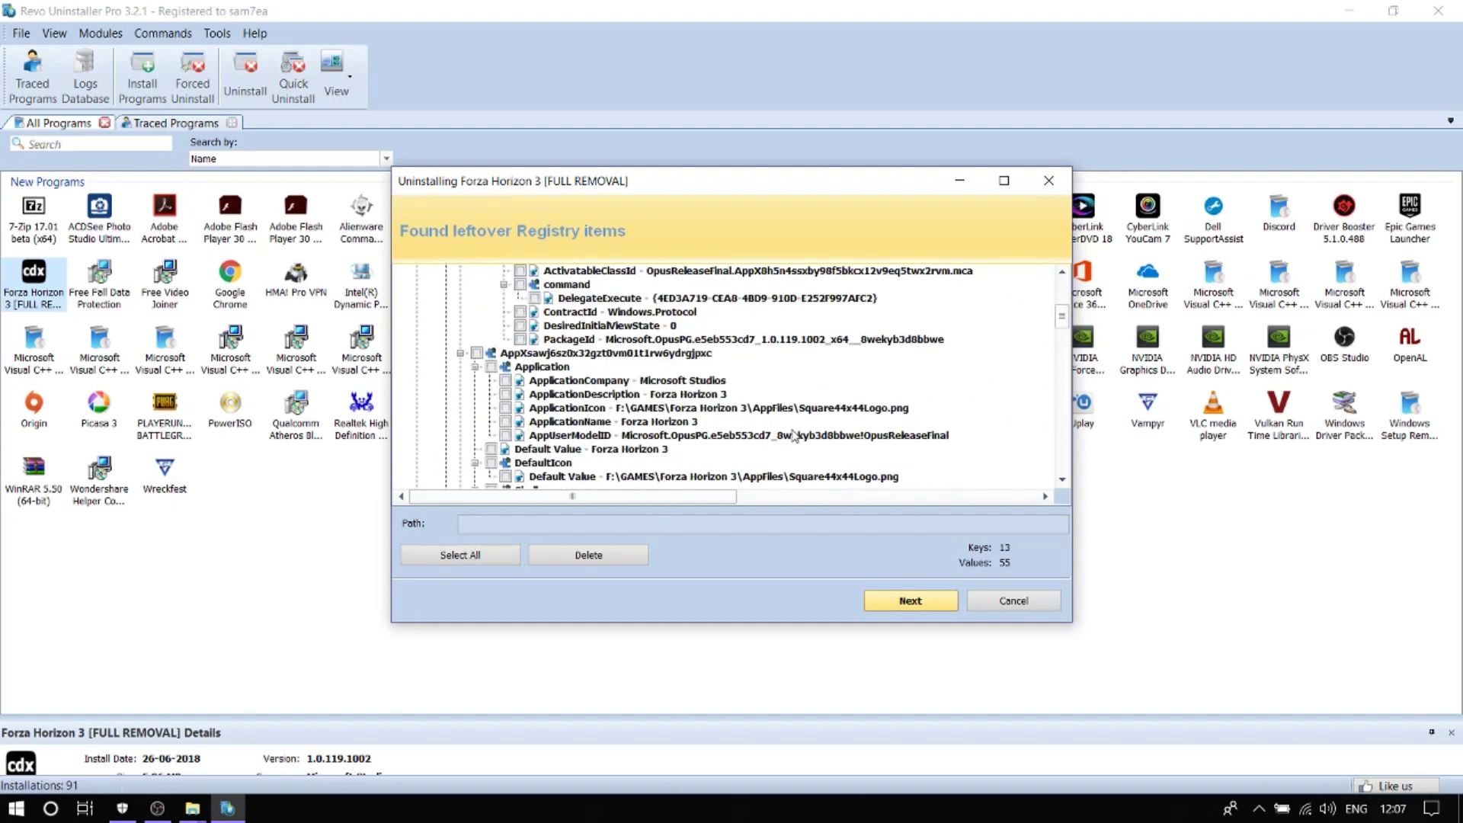
pyautogui.click(419, 270)
pyautogui.scroll(-4, 637, 355)
pyautogui.scroll(-10, 637, 355)
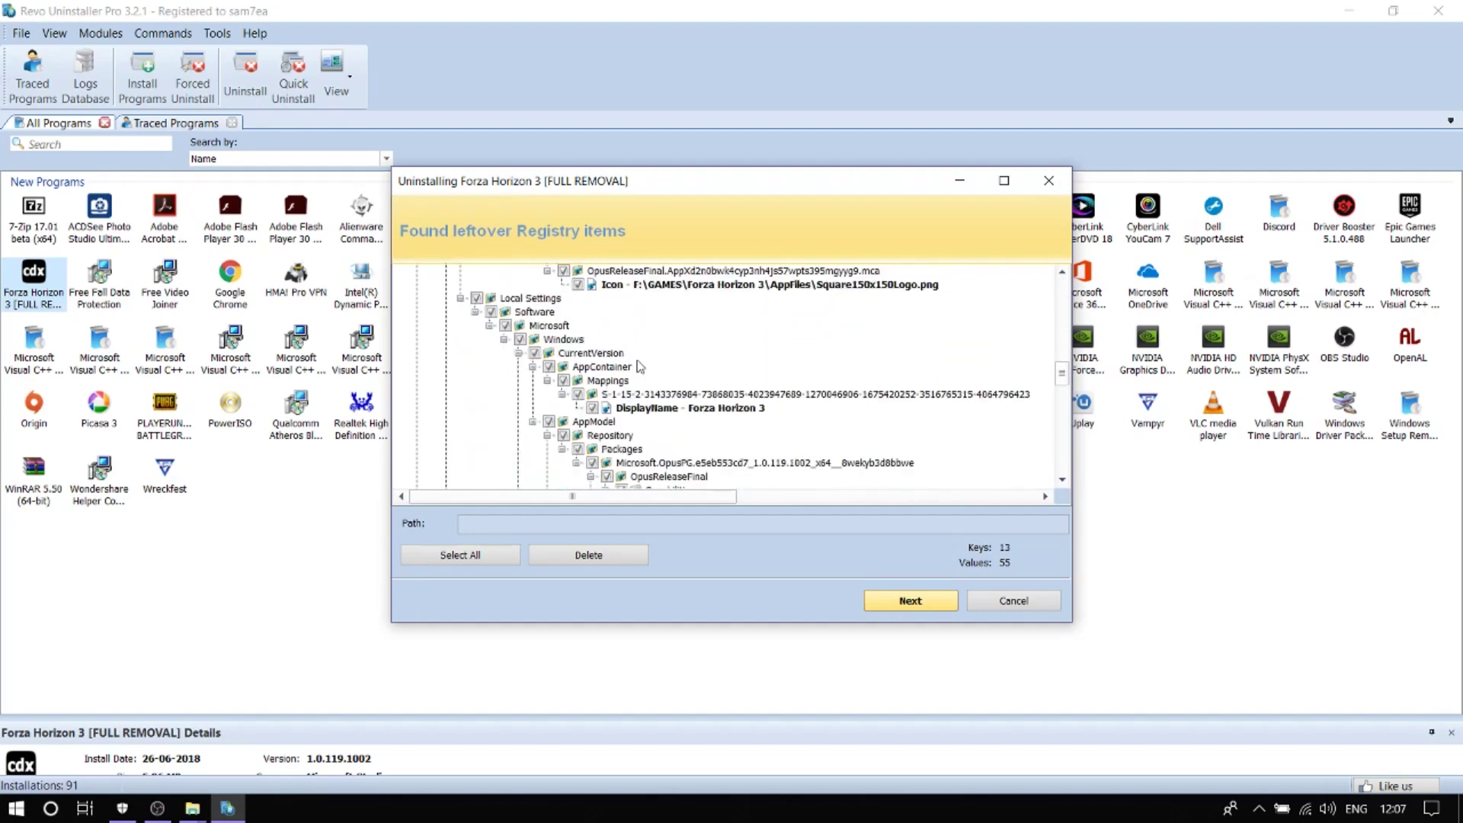
pyautogui.scroll(-5, 638, 366)
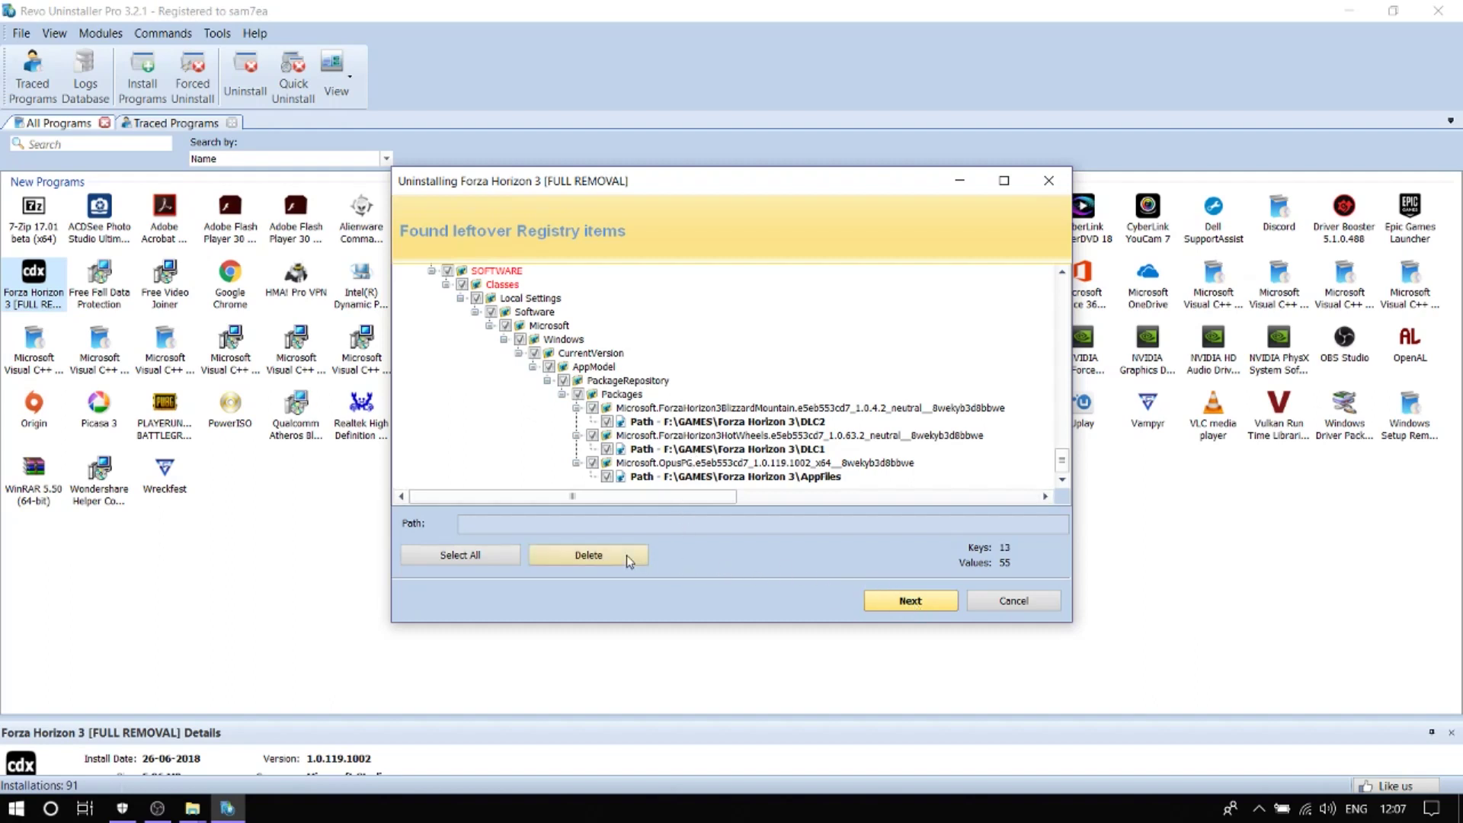
# Step: Delete the selected Forza Horizon 3 registry leftovers instead of skipping them, confirming Yes
pyautogui.click(908, 602)
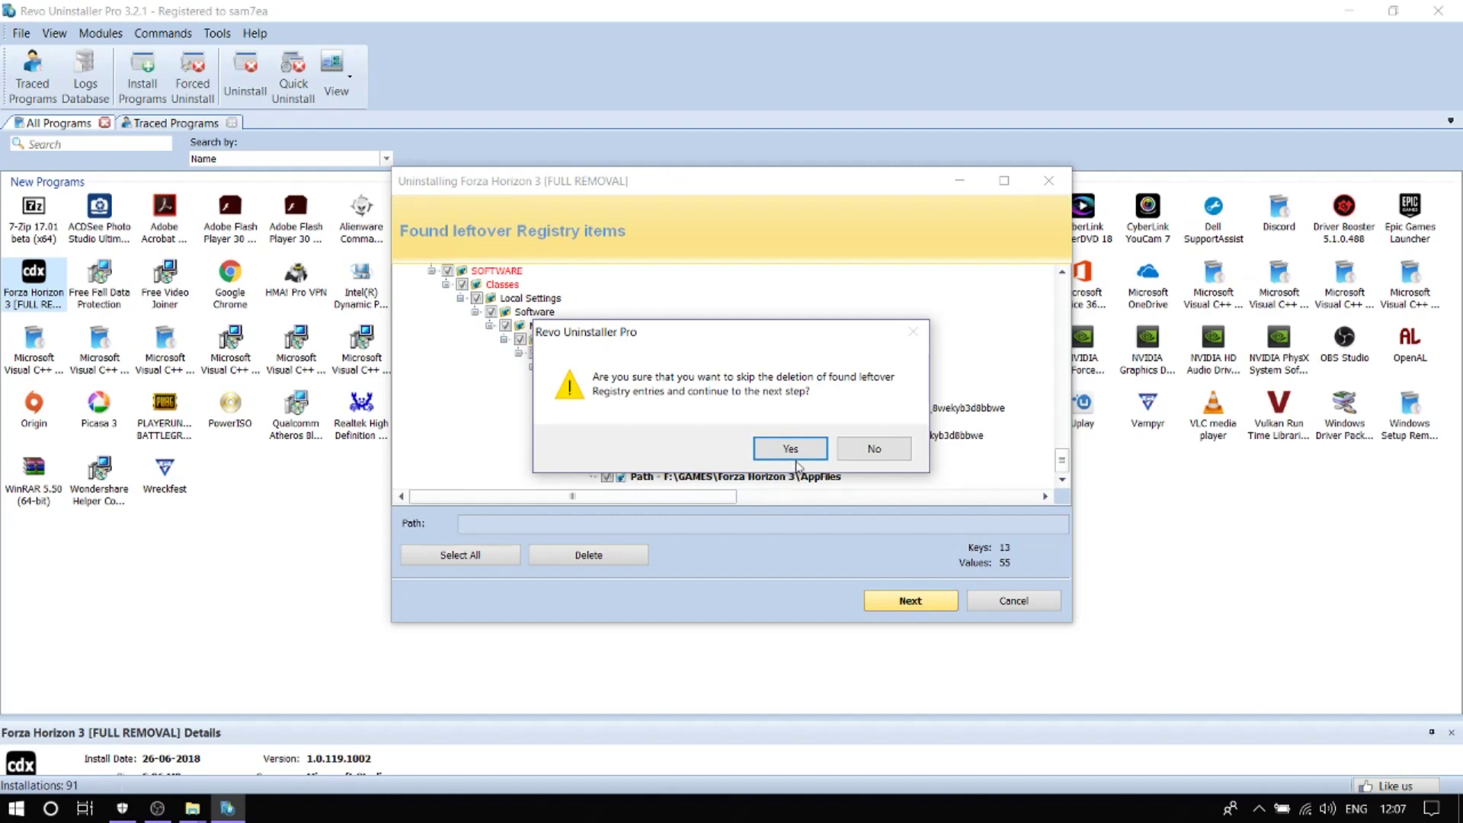
pyautogui.click(849, 450)
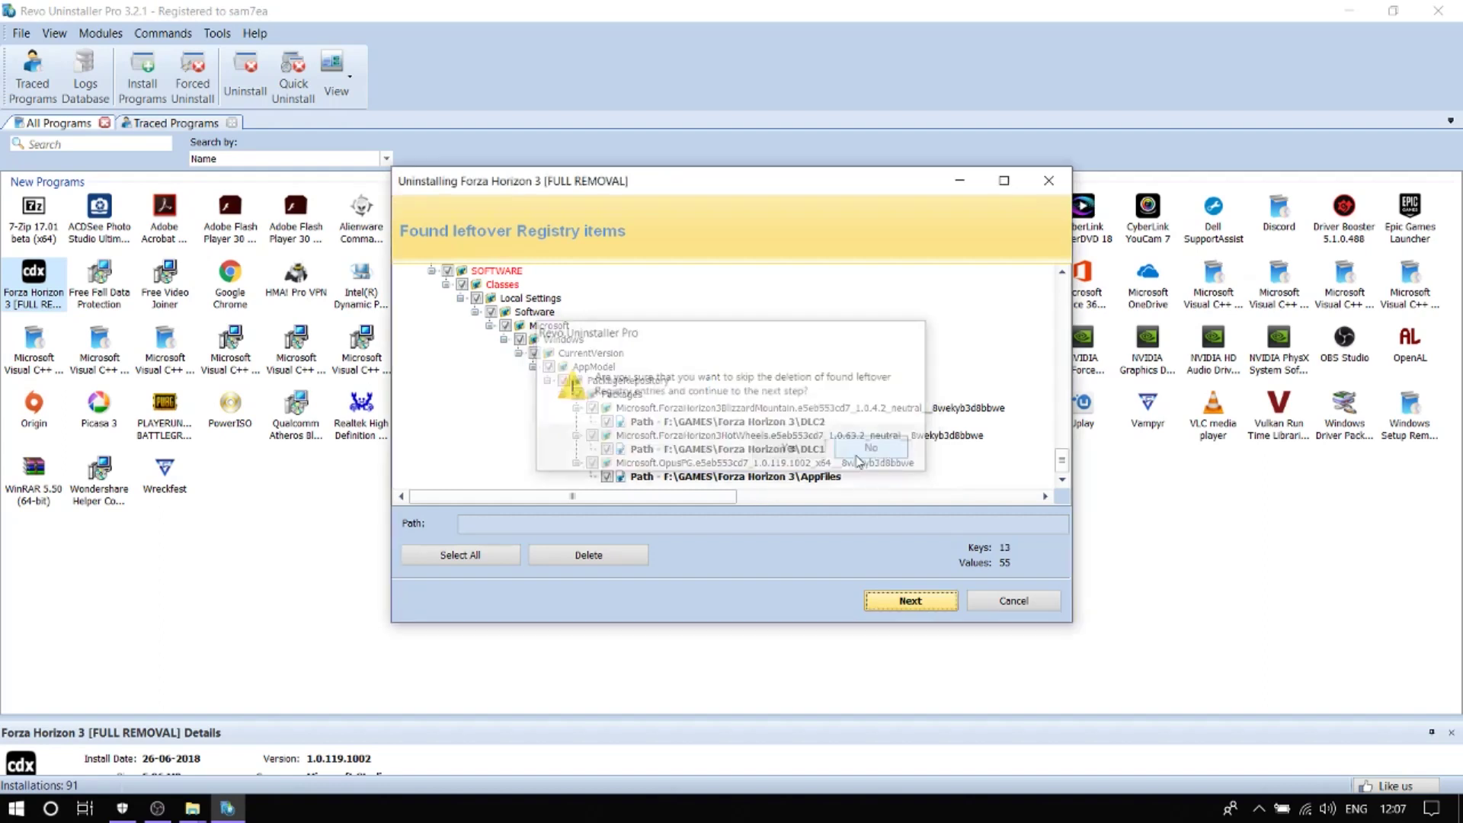
pyautogui.click(622, 563)
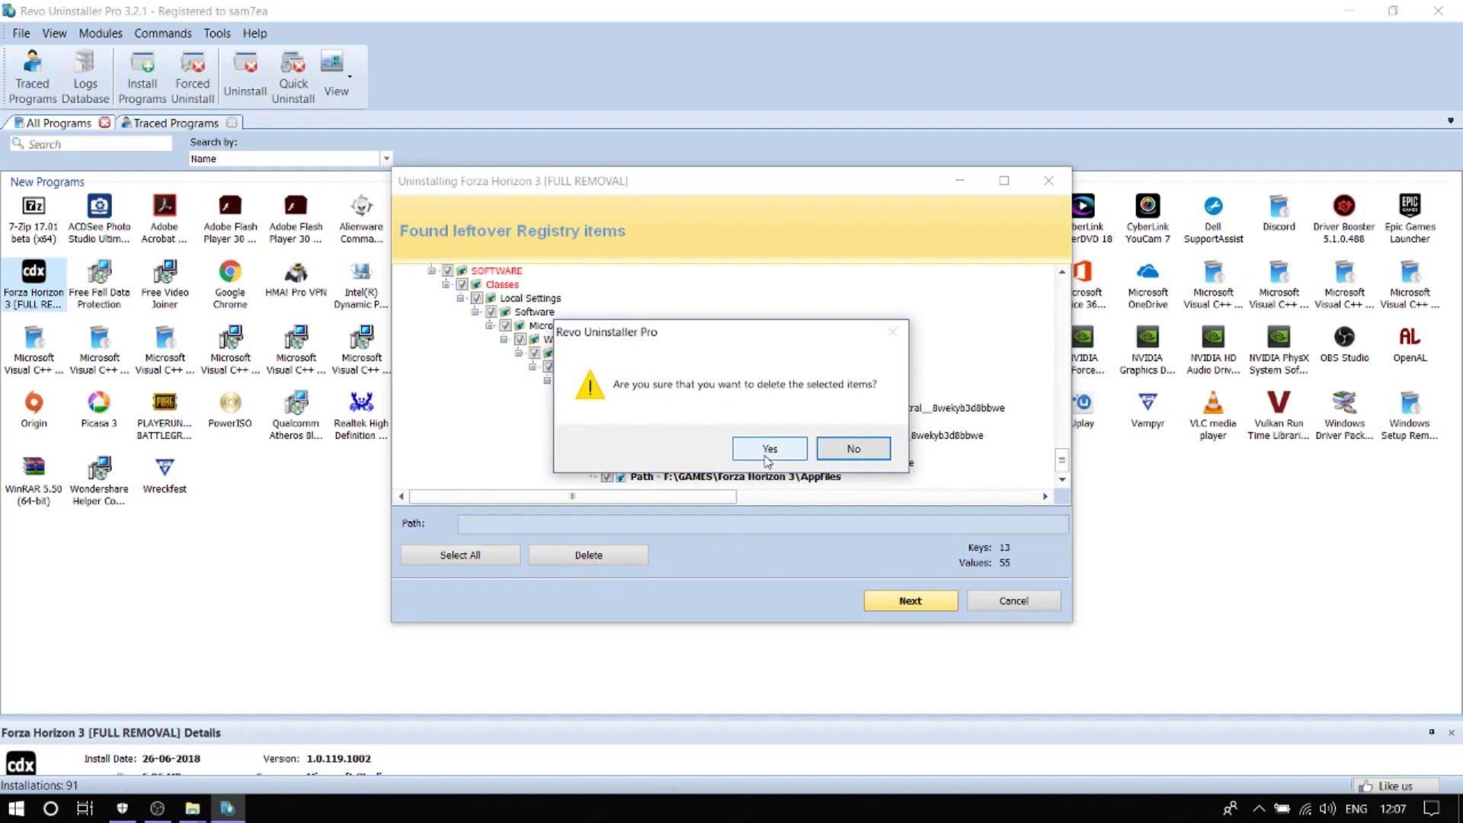
pyautogui.click(764, 457)
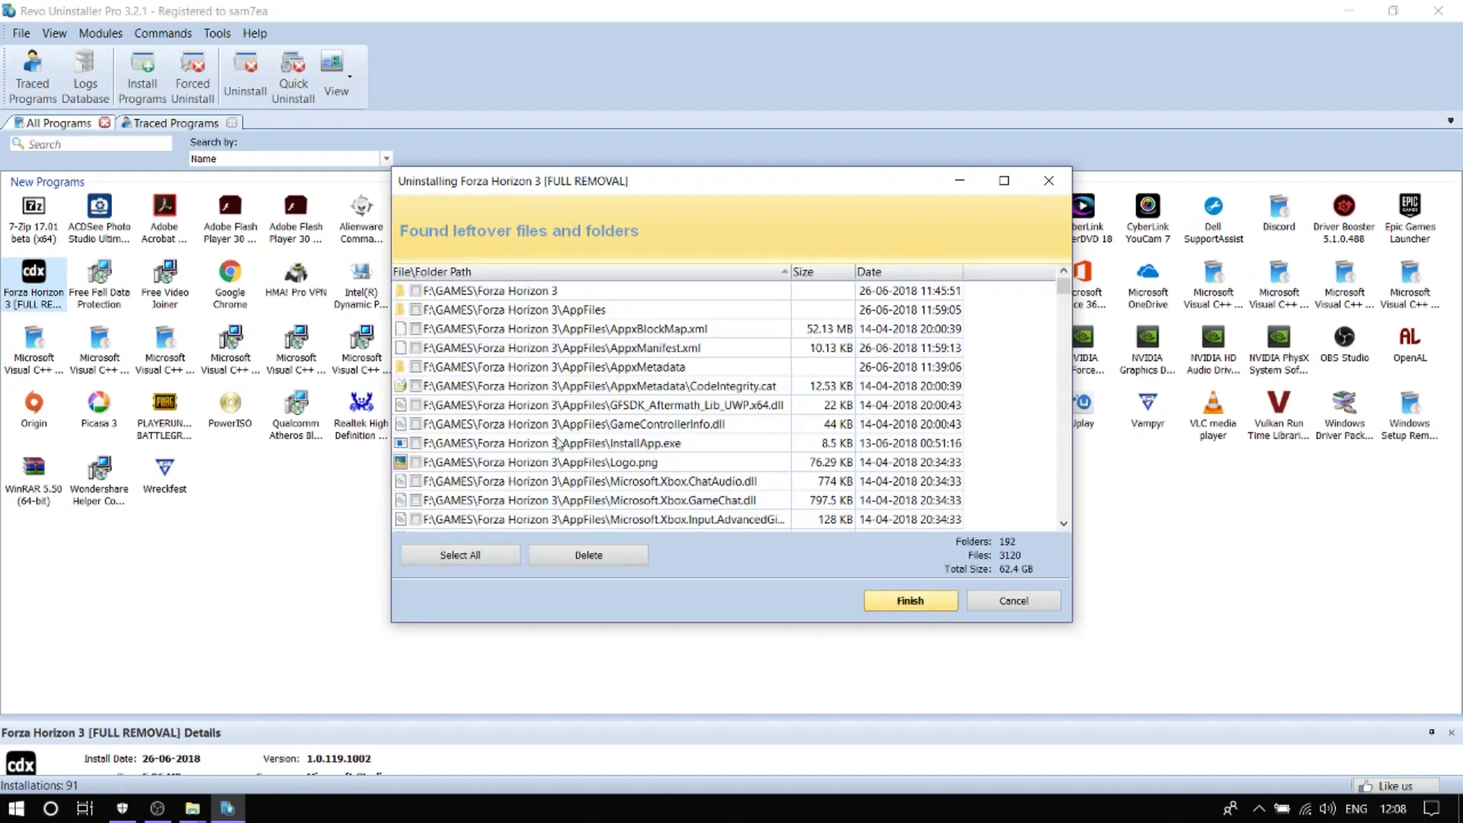
# Step: Select and delete all leftover files and folders, then finish the uninstall wizard
pyautogui.click(499, 565)
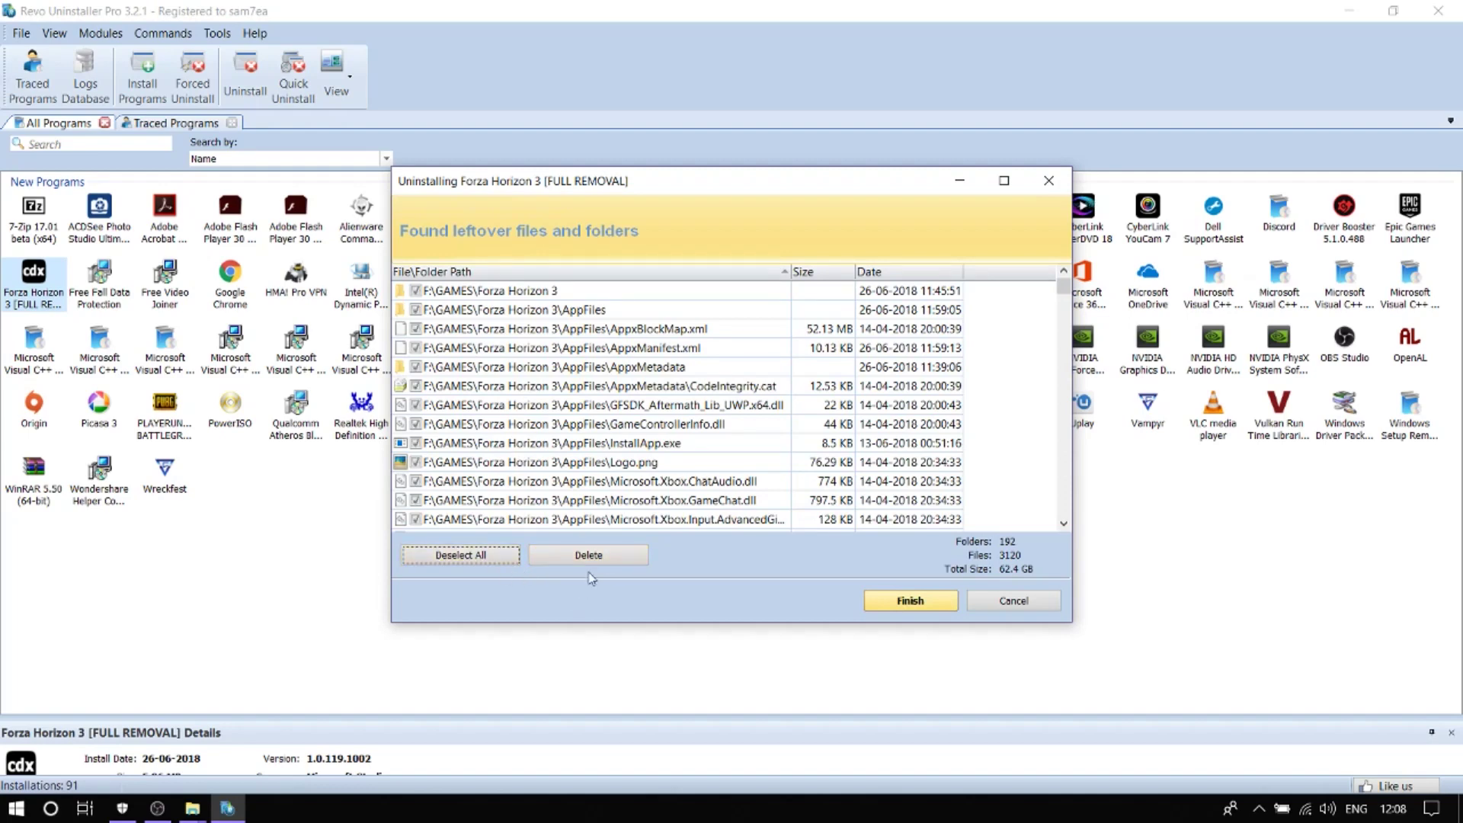
pyautogui.click(594, 564)
pyautogui.click(762, 451)
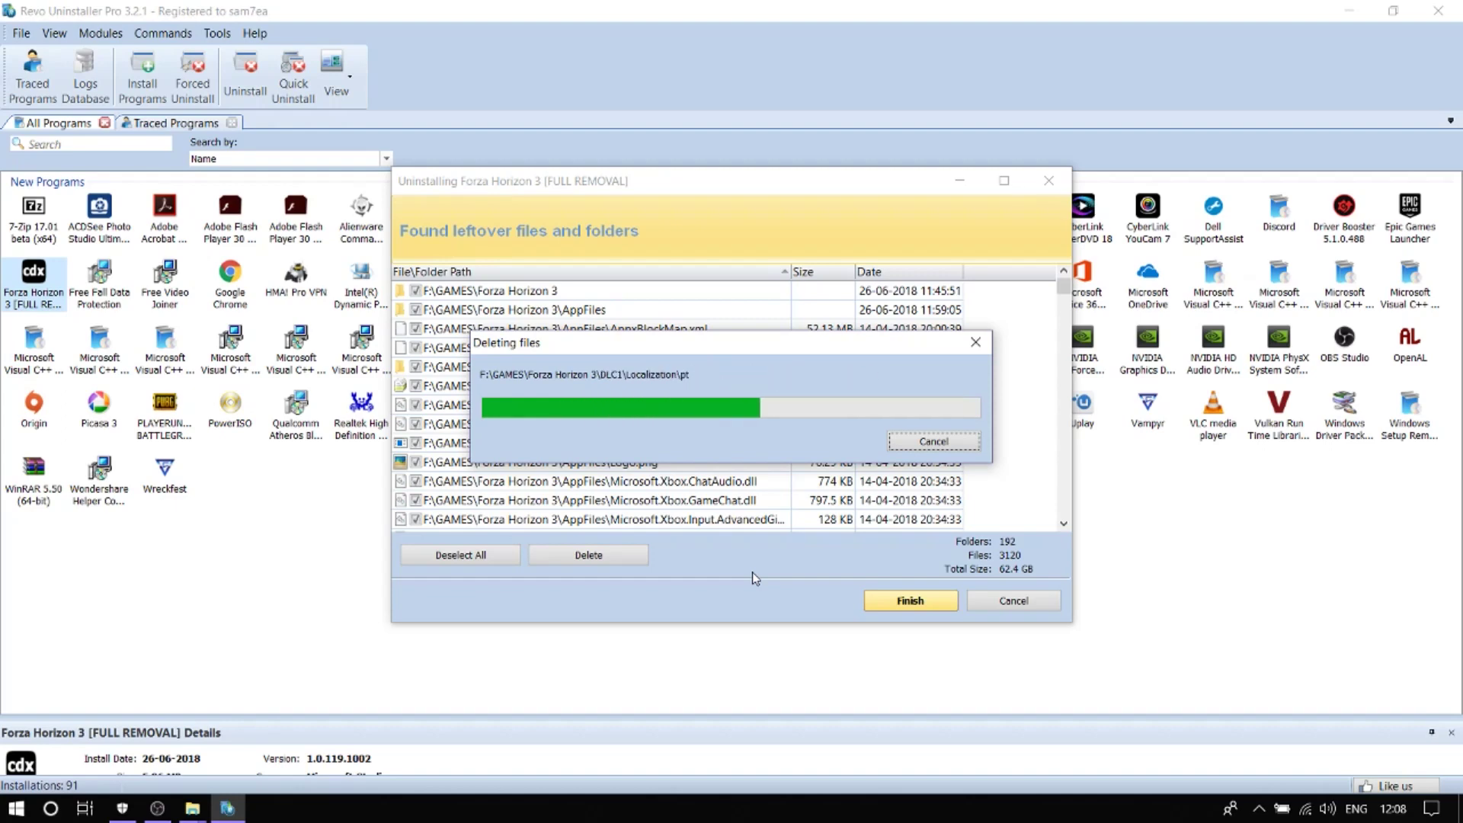
pyautogui.press('Return')
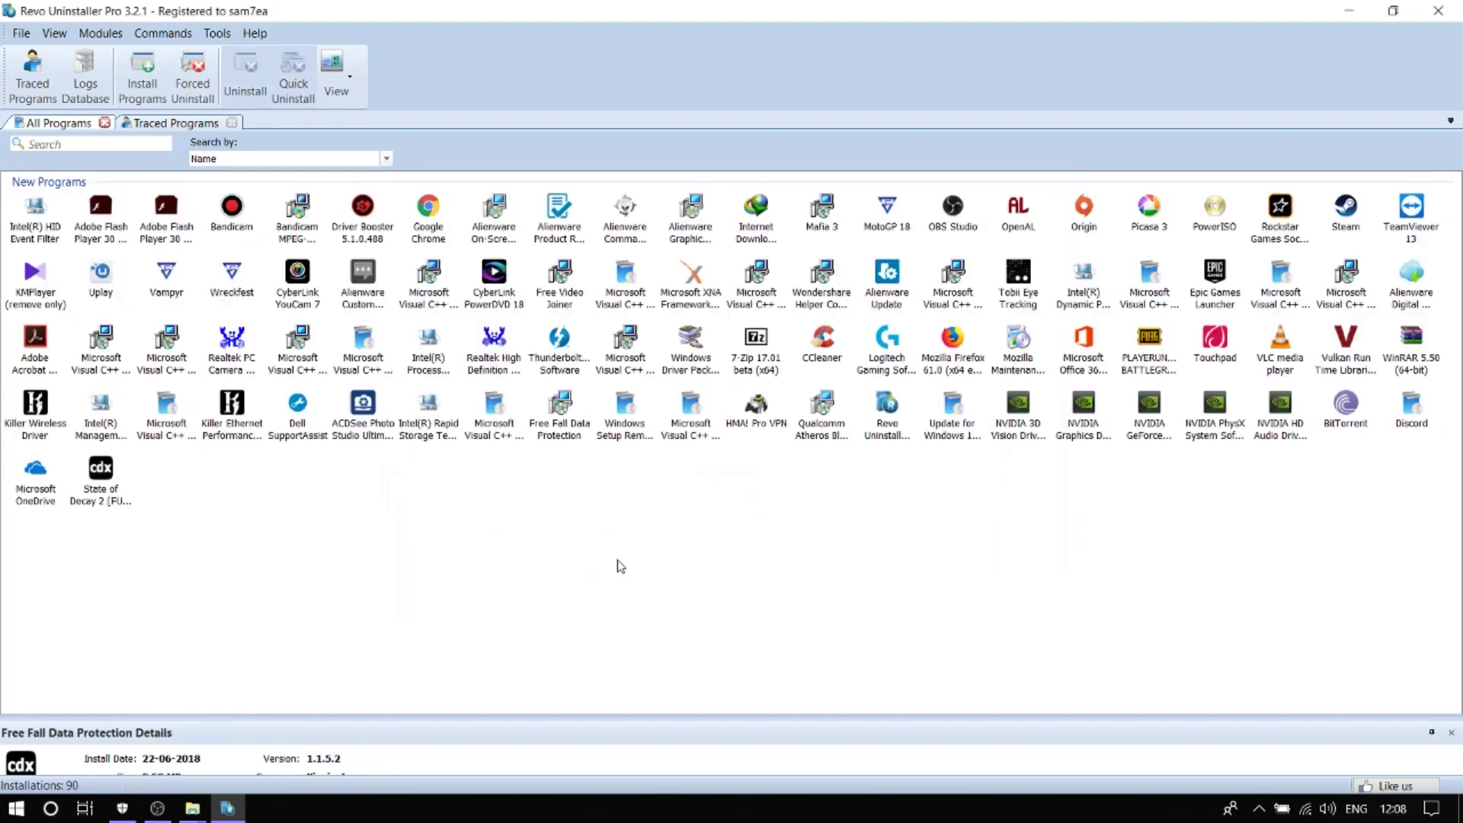